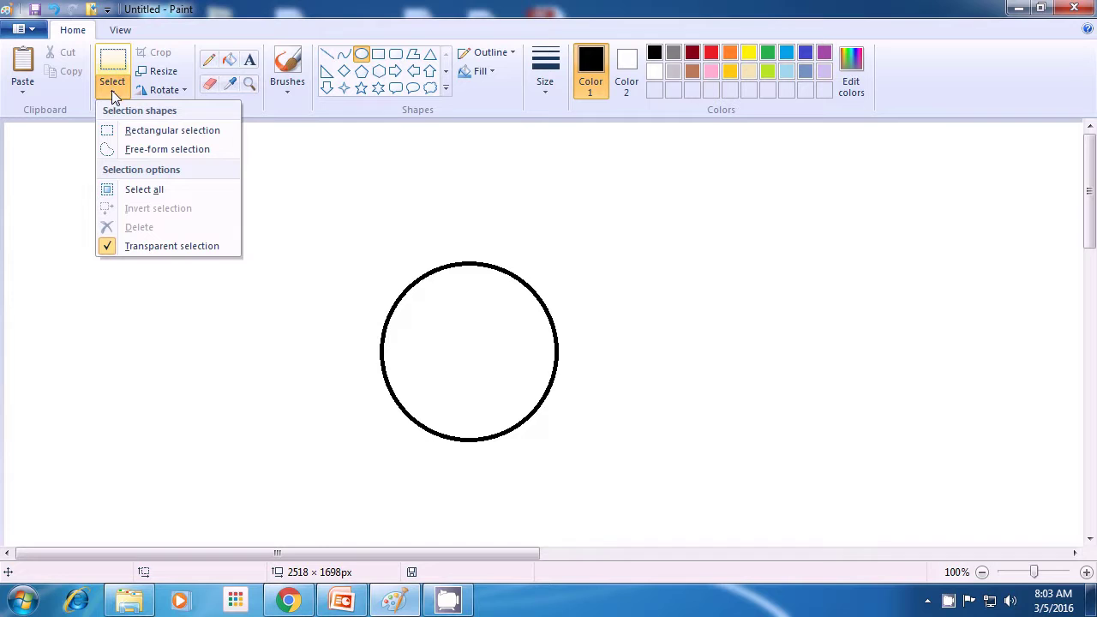
Copy the circle's lower half with a rectangular selection of about 315 × 140 px and delete it from the canvas
left_click(117, 133)
left_click(117, 133)
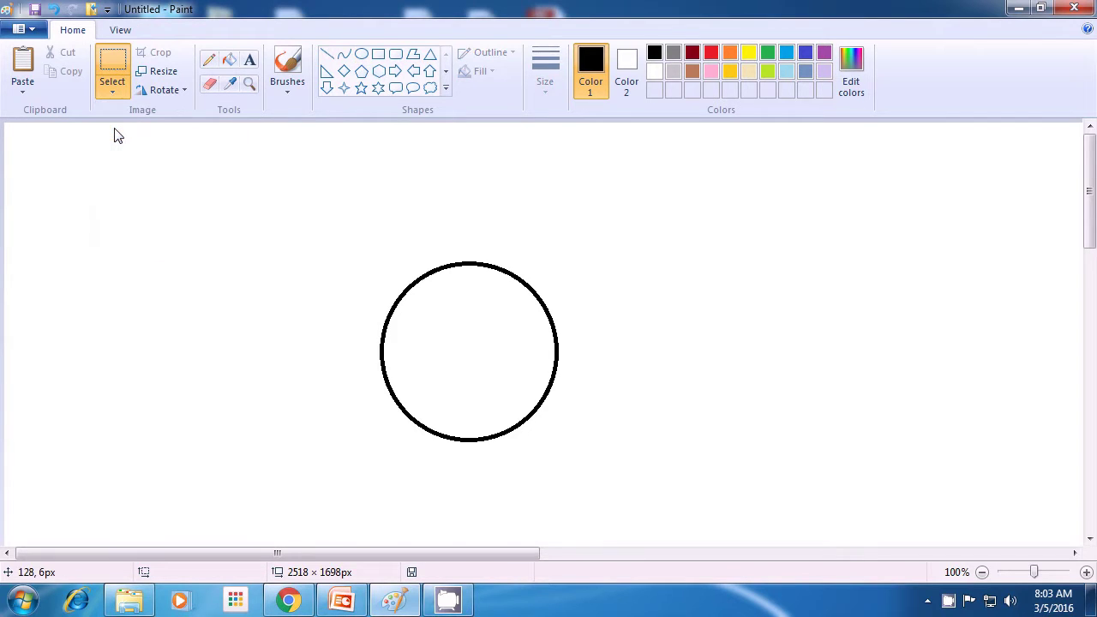
left_click_drag(322, 356, 590, 473)
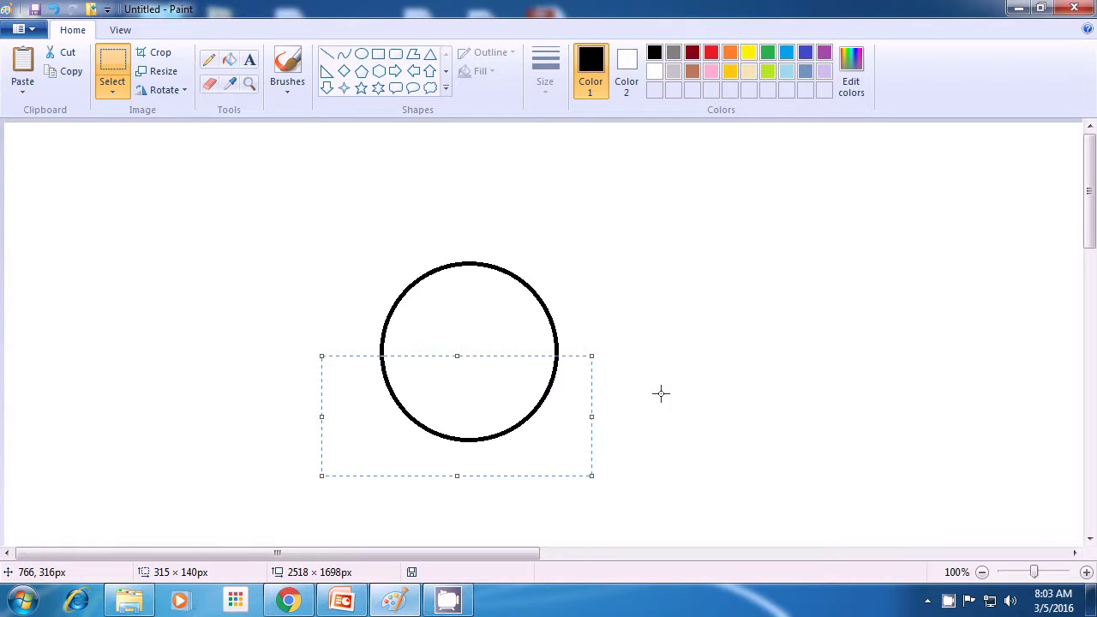
key("Delete")
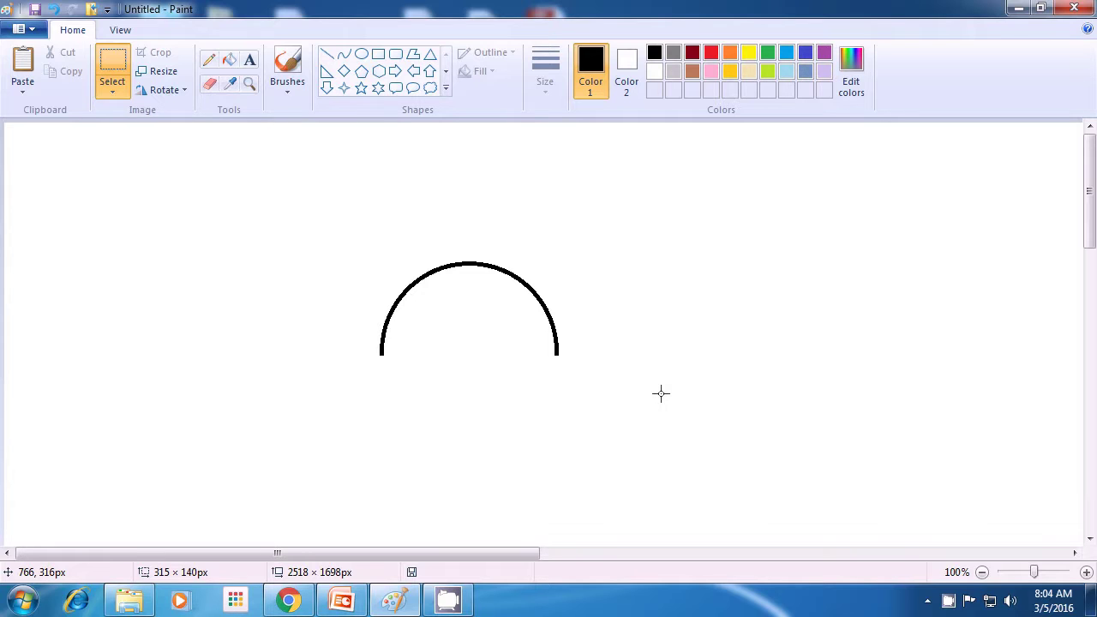
Paste the copied lower half, place it beside the upper arc as a wave, and move it back under the arc to close the circle
key("ctrl+v")
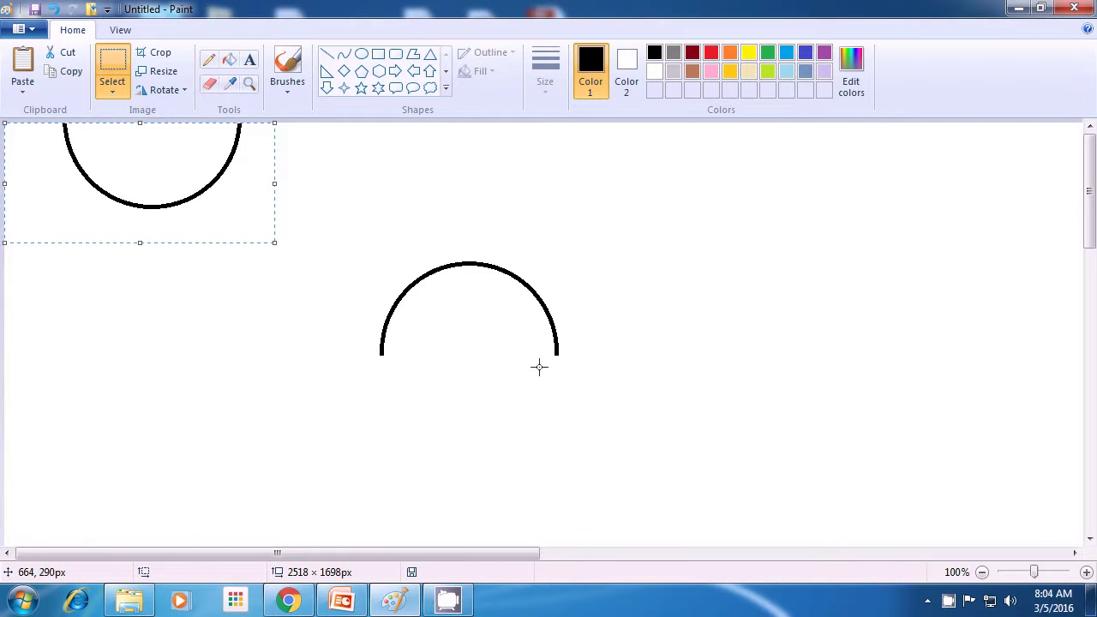
left_click_drag(147, 213, 638, 443)
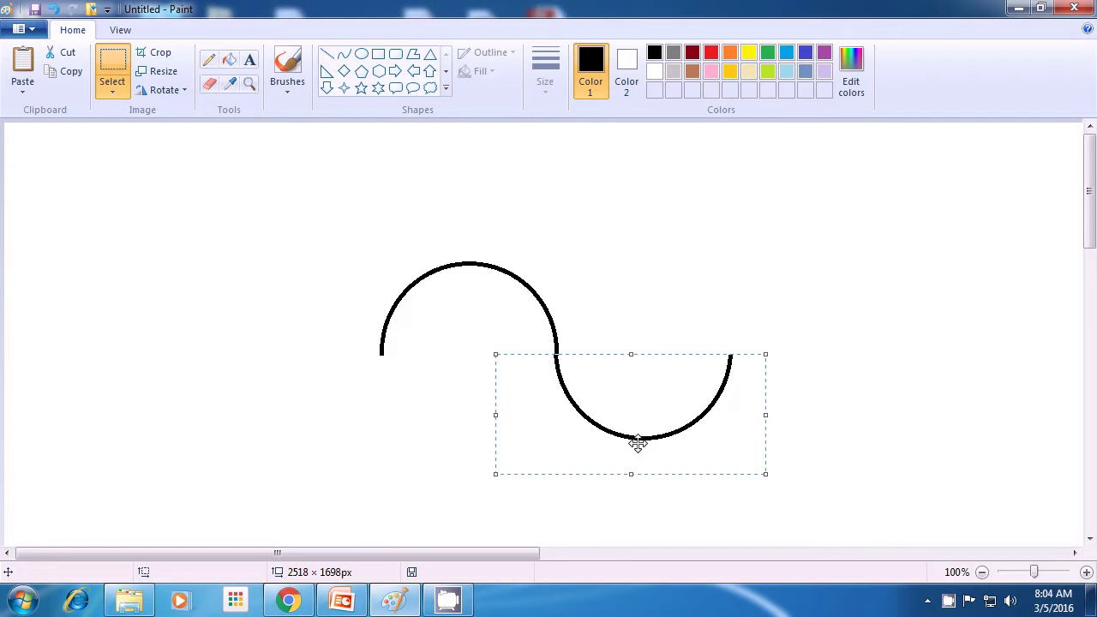
left_click_drag(638, 442, 463, 444)
Turn off transparent selection and nudge the selected lower half of the circle
left_click(108, 97)
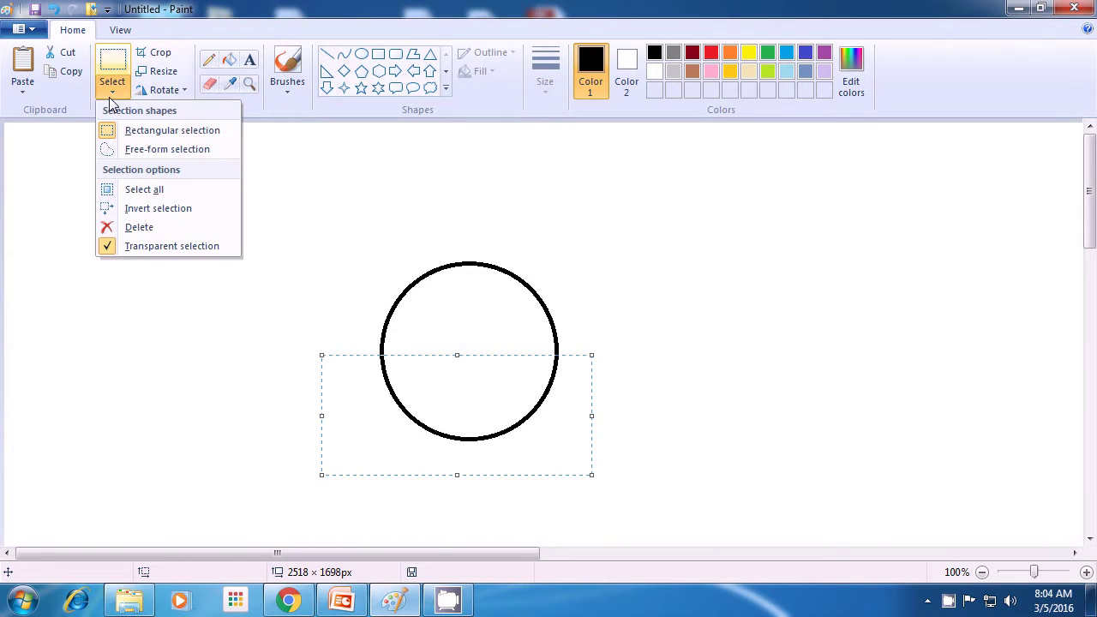
left_click(146, 246)
mouse_move(461, 398)
left_mouse_down()
mouse_move(571, 433)
mouse_move(580, 372)
mouse_move(561, 357)
mouse_move(461, 380)
mouse_move(459, 342)
mouse_move(460, 399)
left_mouse_up()
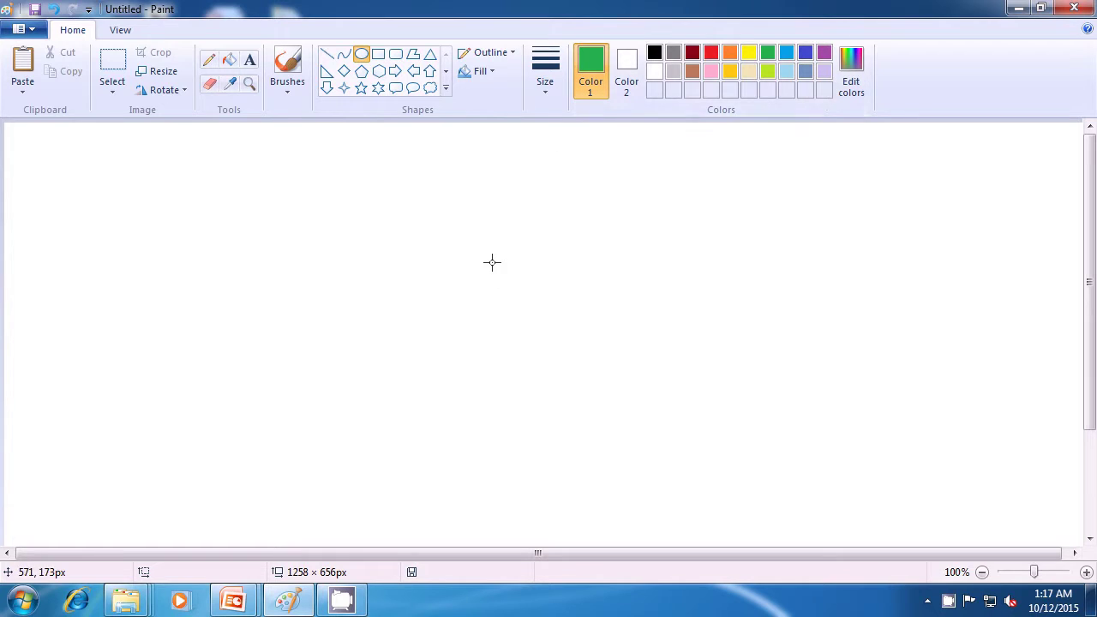
Draw a green ellipse as the face and a flat dark red ellipse inside its lower half as the mouth
left_click_drag(439, 231, 628, 437)
left_click(733, 420)
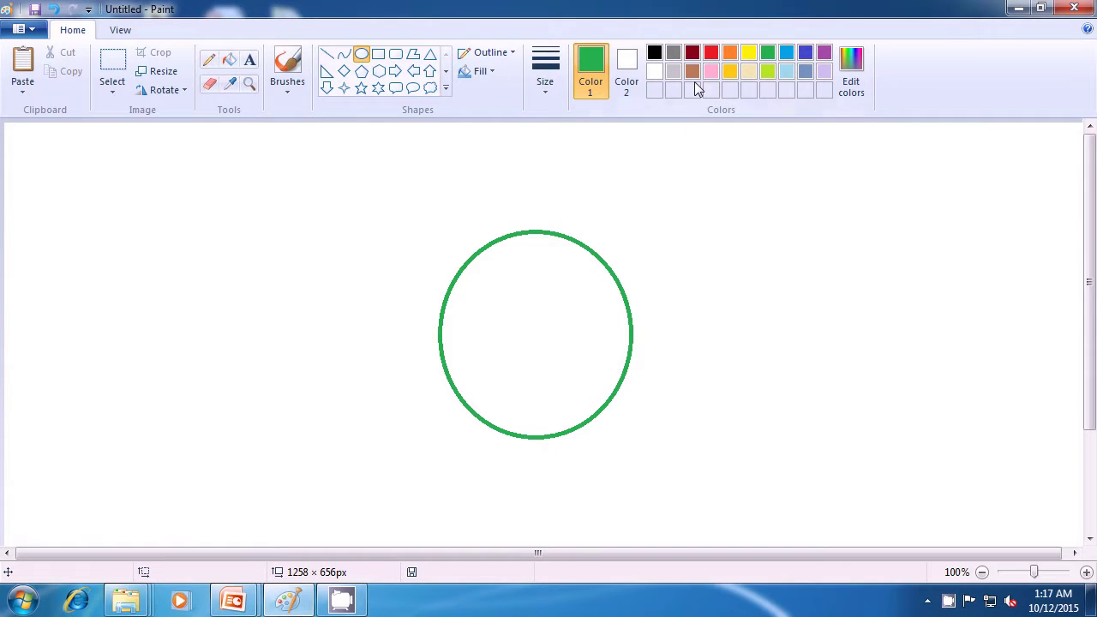
left_click(692, 54)
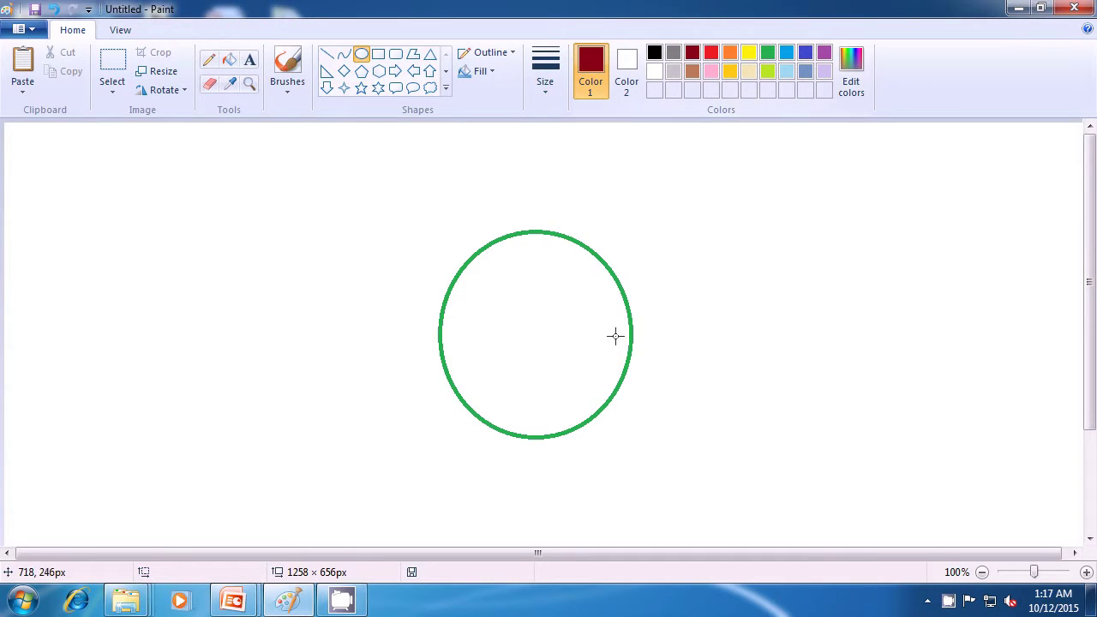
left_click_drag(498, 358, 587, 379)
left_click(683, 365)
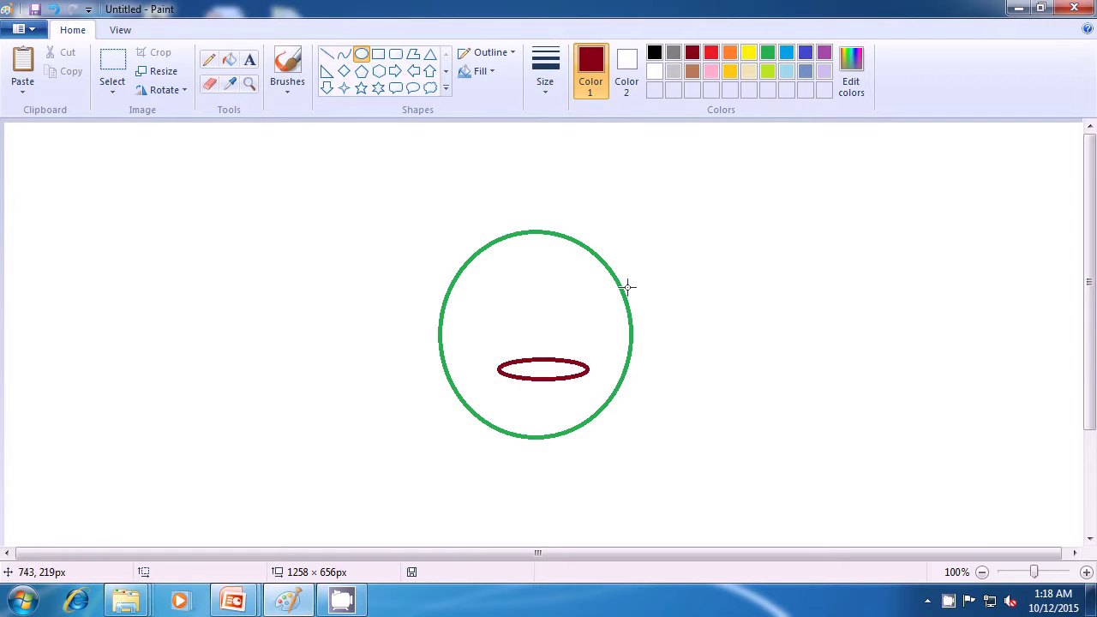
Draw a small black ellipse of about 25 × 27 px on the blank canvas above and to the right of the face
left_click(653, 53)
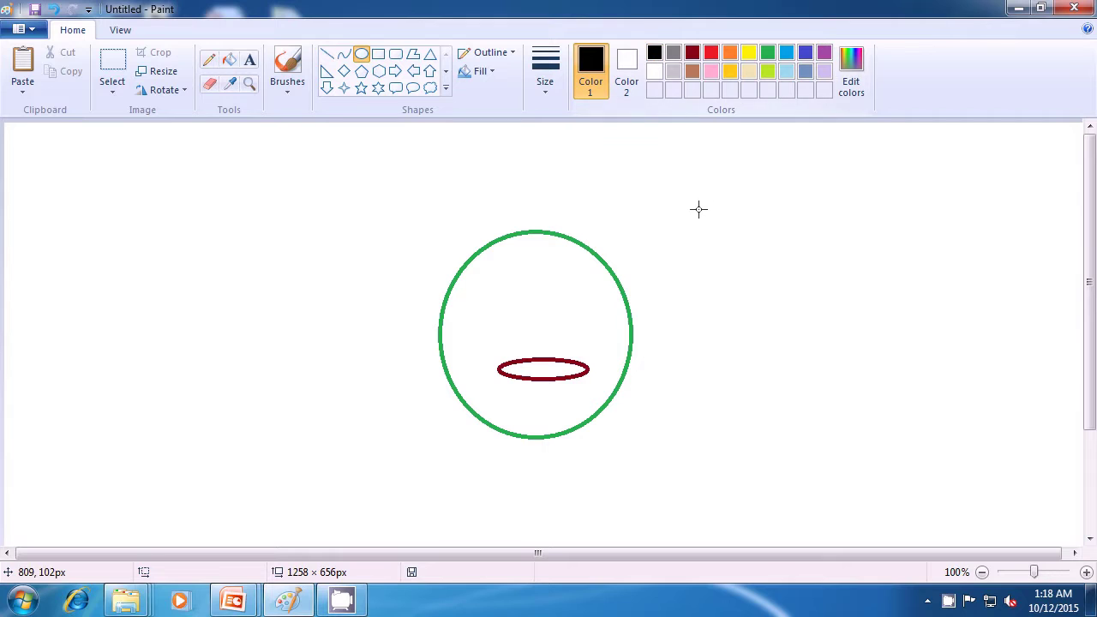
left_click_drag(706, 192, 725, 214)
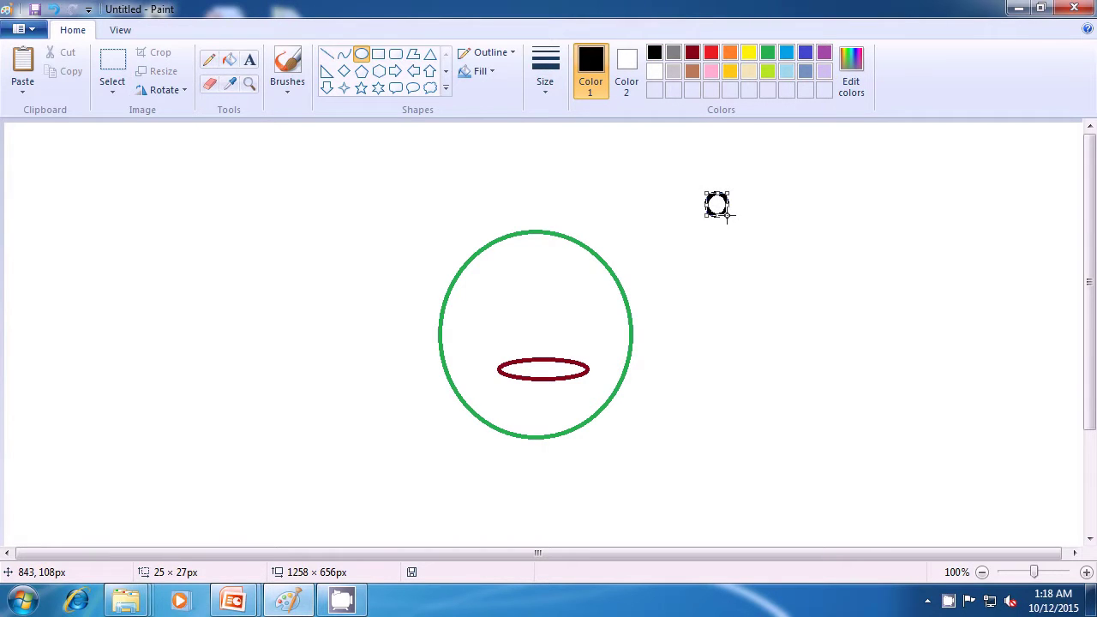
left_click(772, 218)
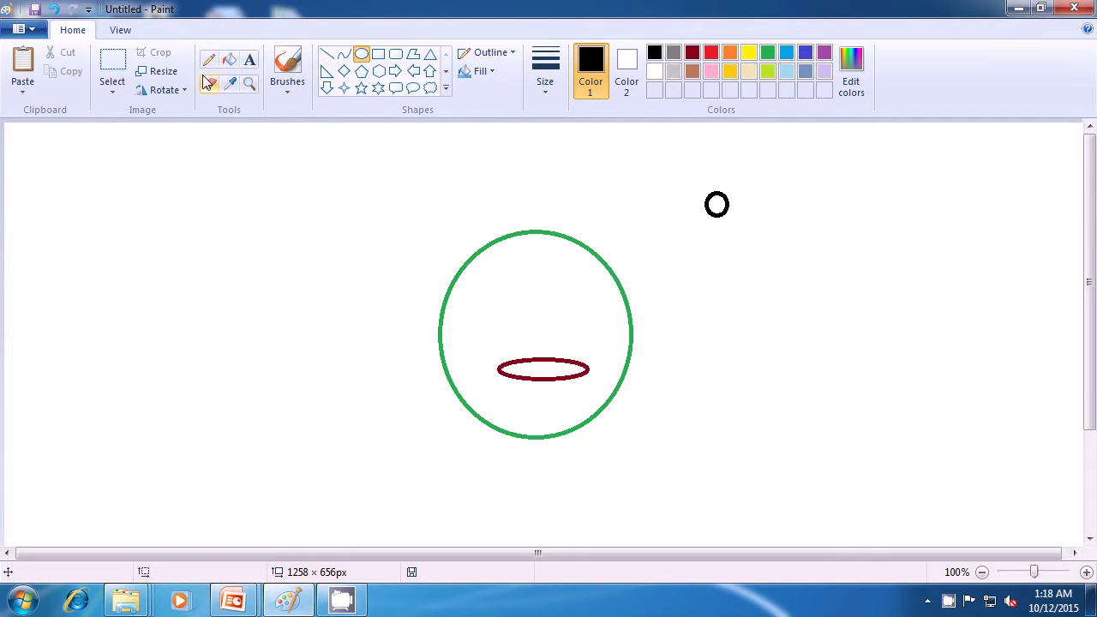
Copy the small black circle with a rectangular selection of about 45 × 54 px and paste it at the face's left edge as an eye
left_click(112, 75)
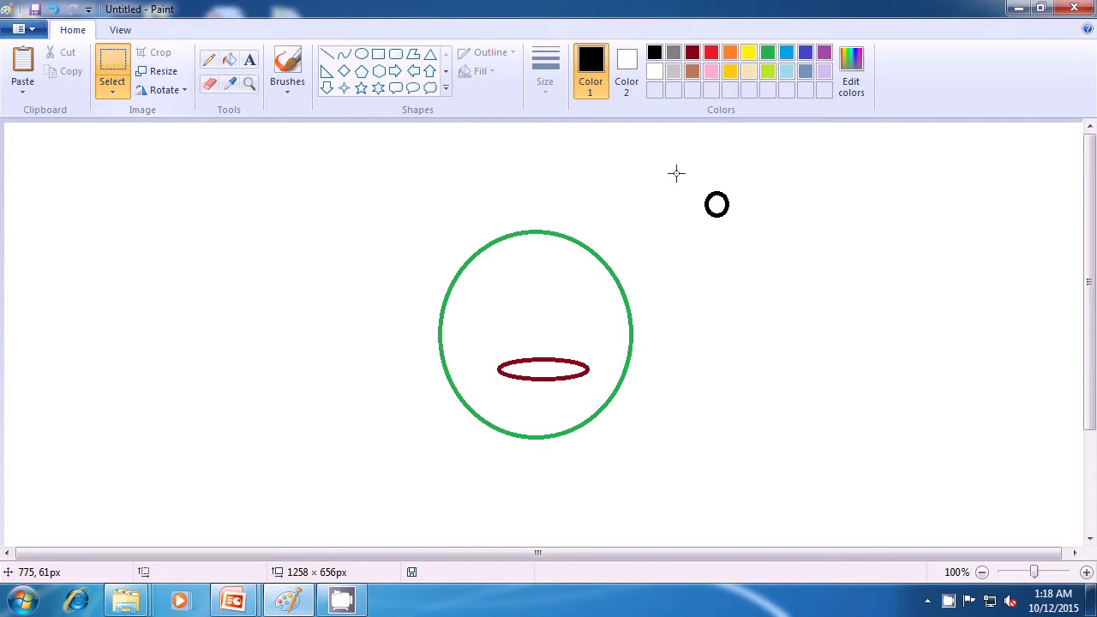
left_click_drag(696, 181, 734, 227)
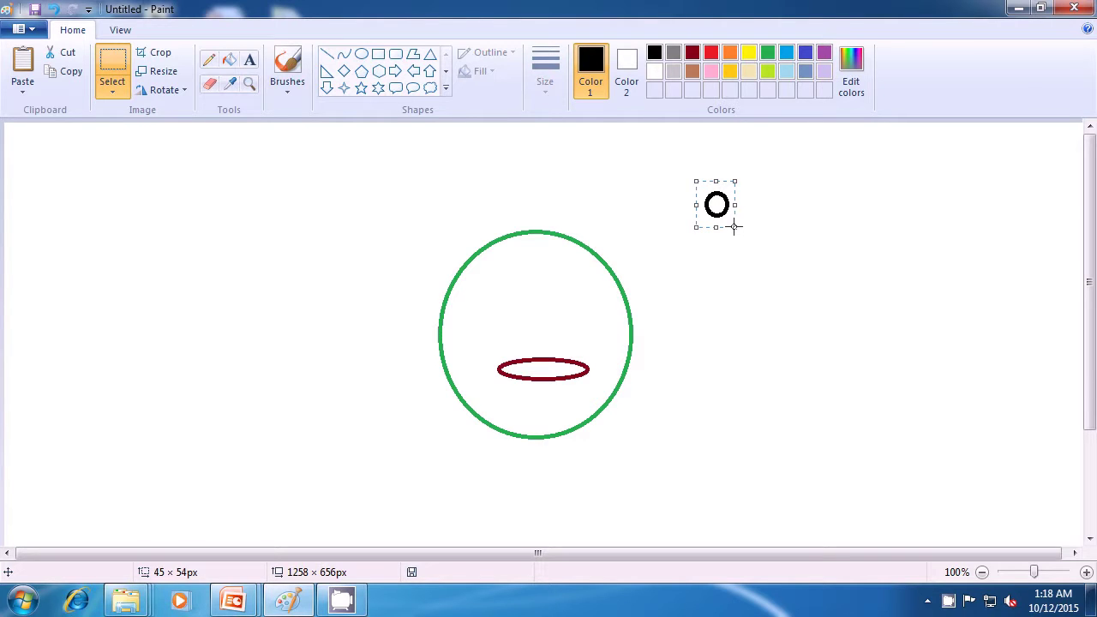
key("ctrl+c")
key("ctrl+v")
left_click_drag(28, 148, 467, 306)
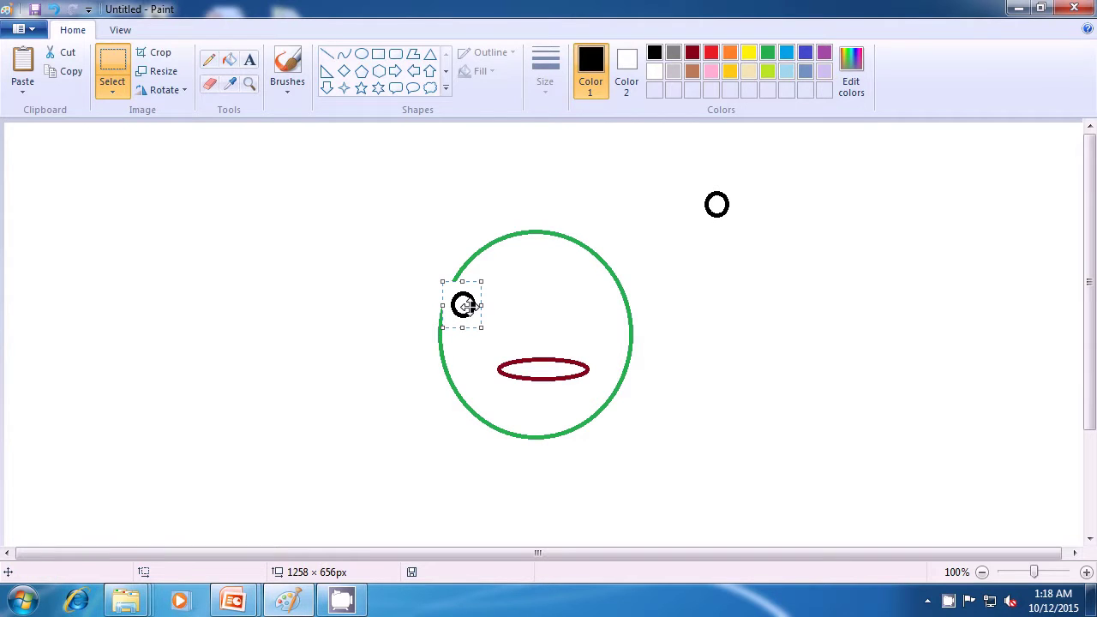
With transparent selection turned on, move the left eye fully inside the face and paste another copy as the right eye
left_click(114, 89)
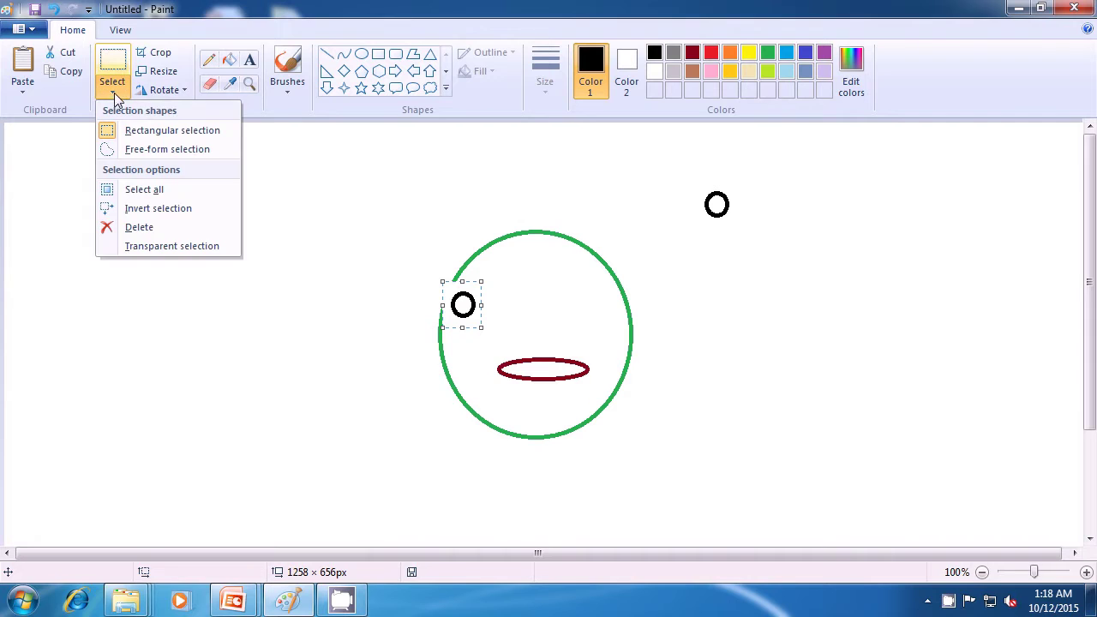
left_click(158, 246)
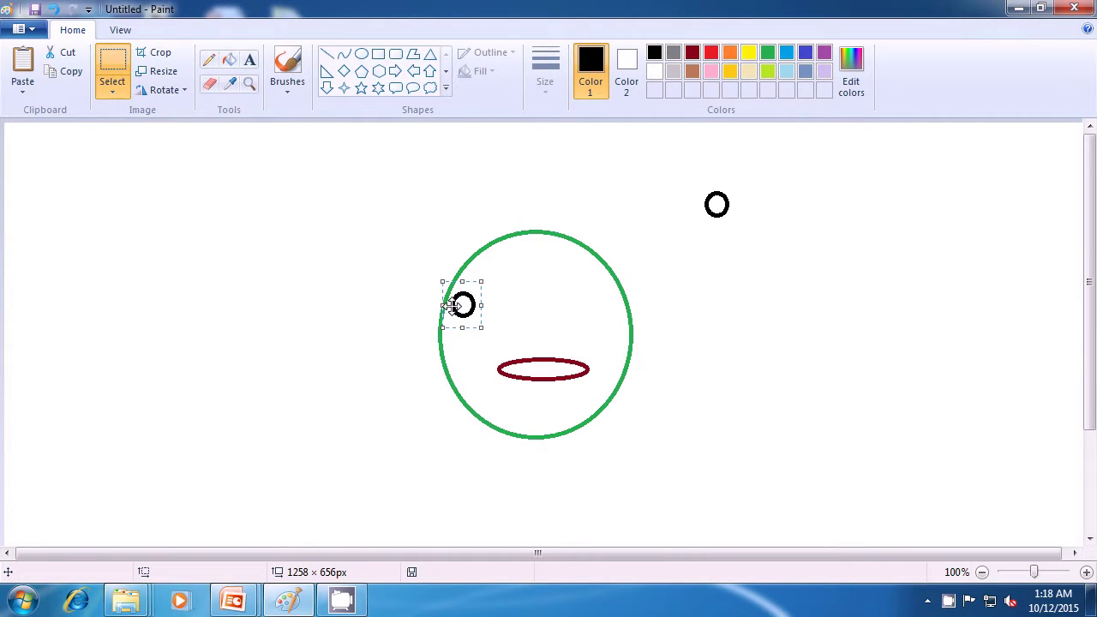
mouse_move(450, 306)
left_mouse_down()
mouse_move(472, 321)
mouse_move(464, 317)
left_mouse_up()
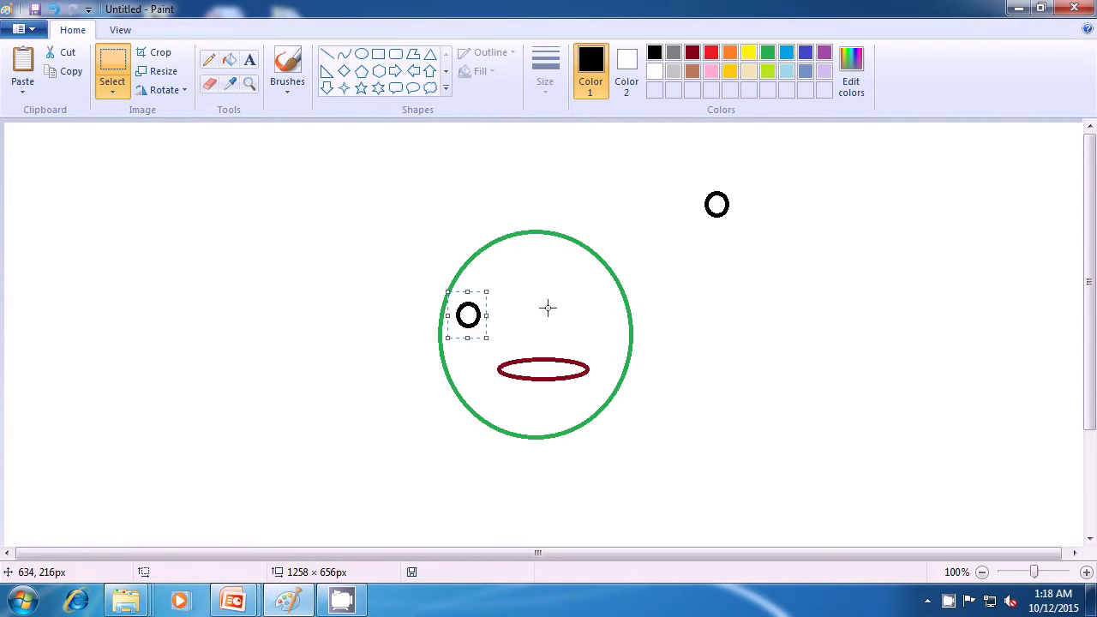
key("ctrl+v")
left_click_drag(17, 146, 583, 310)
Paste overlapping copies of the small circle along the face outline, from beside the left eye over the head to beside the right eye, as curly hair
key("ctrl+v")
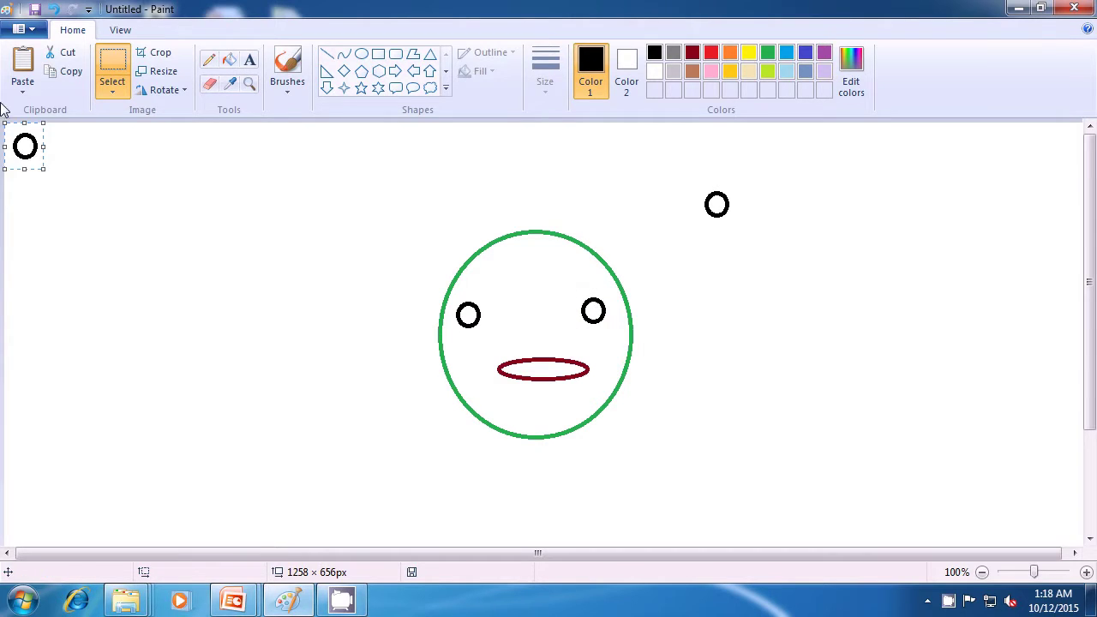
left_click_drag(26, 146, 437, 309)
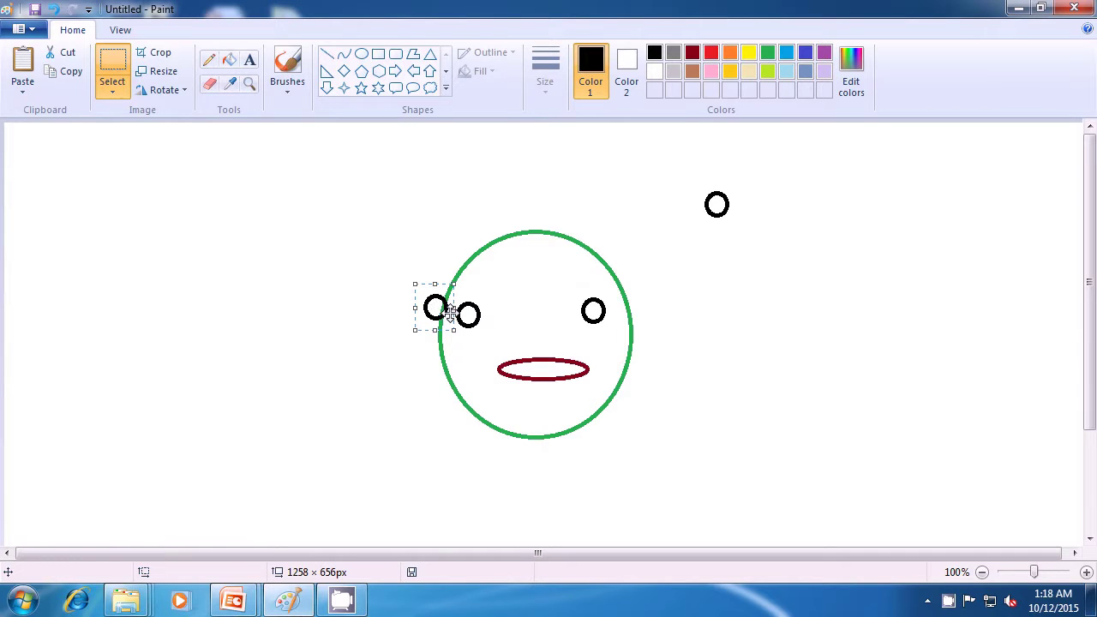
key("ctrl+c")
key("ctrl+v")
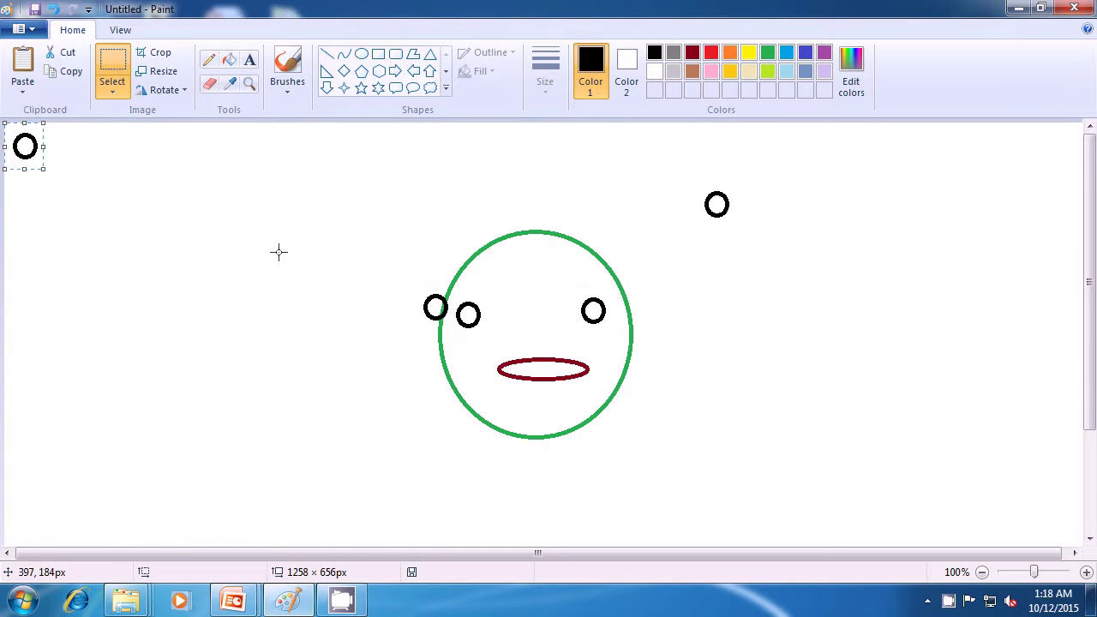
left_click_drag(25, 147, 445, 305)
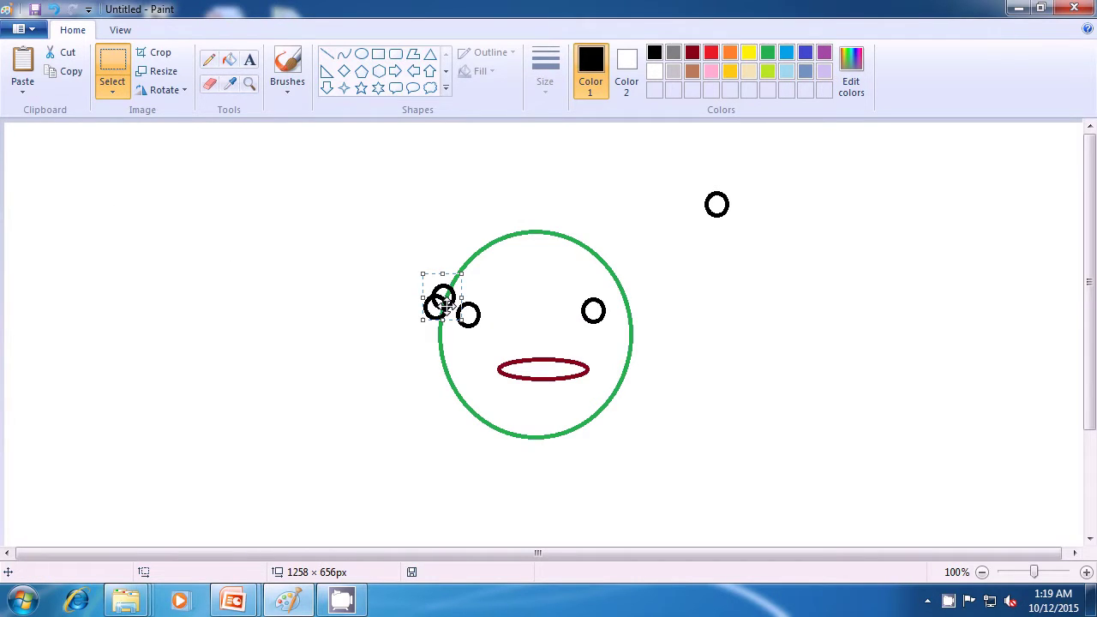
key("ctrl+v")
left_click_drag(25, 147, 443, 284)
key("ctrl+v")
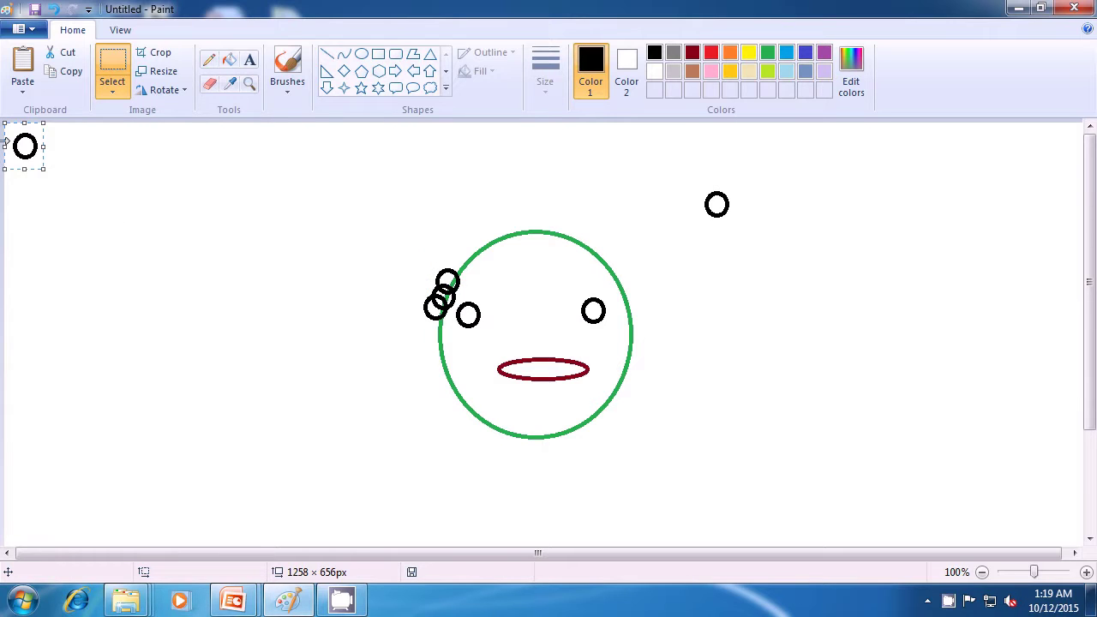
left_click_drag(24, 148, 460, 278)
key("ctrl+v")
left_click_drag(25, 148, 463, 264)
key("ctrl+v")
left_click_drag(25, 146, 482, 249)
key("ctrl+v")
left_click_drag(39, 166, 483, 244)
key("ctrl+v")
left_click_drag(25, 144, 504, 231)
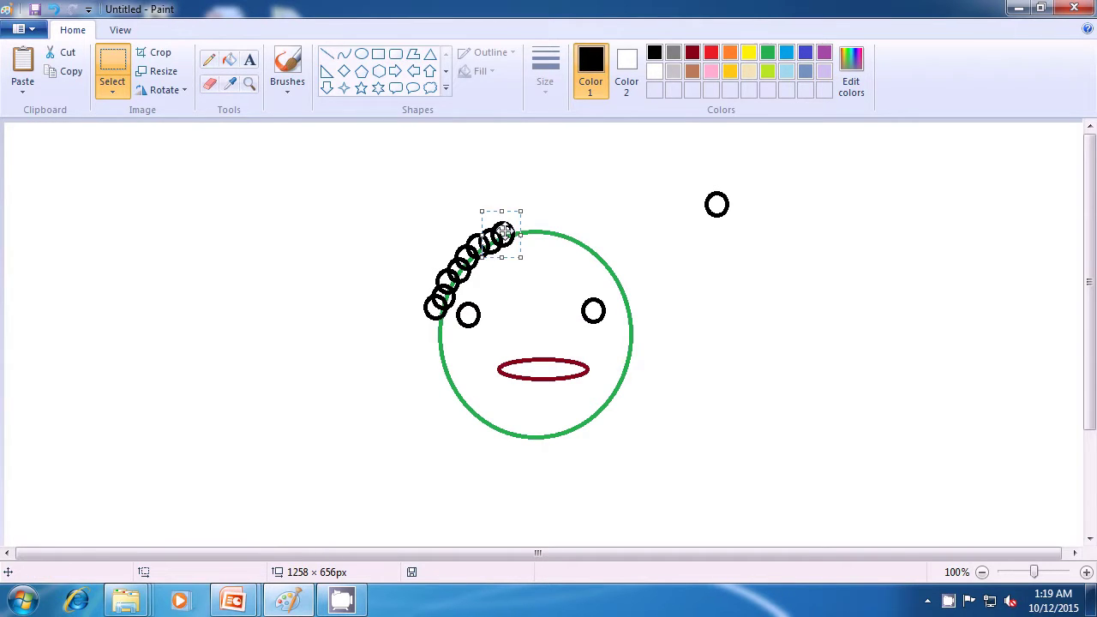
key("ctrl+v")
left_click_drag(47, 144, 517, 233)
key("ctrl+v")
left_click_drag(25, 144, 527, 228)
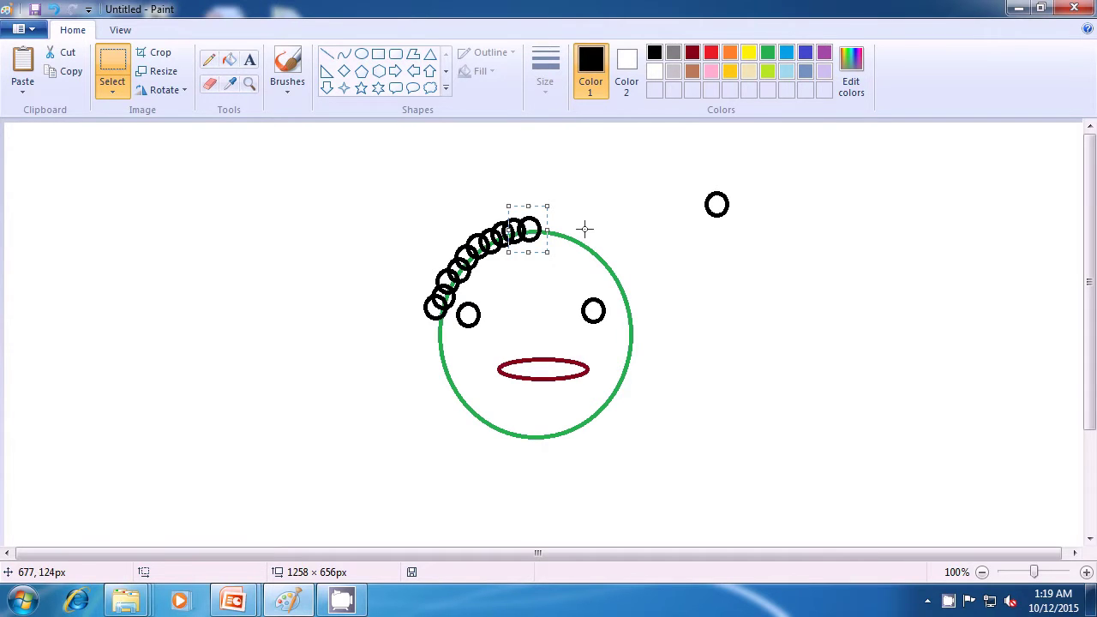
key("ctrl+v")
left_click_drag(26, 148, 542, 227)
key("ctrl+v")
left_click_drag(30, 148, 558, 230)
key("ctrl+v")
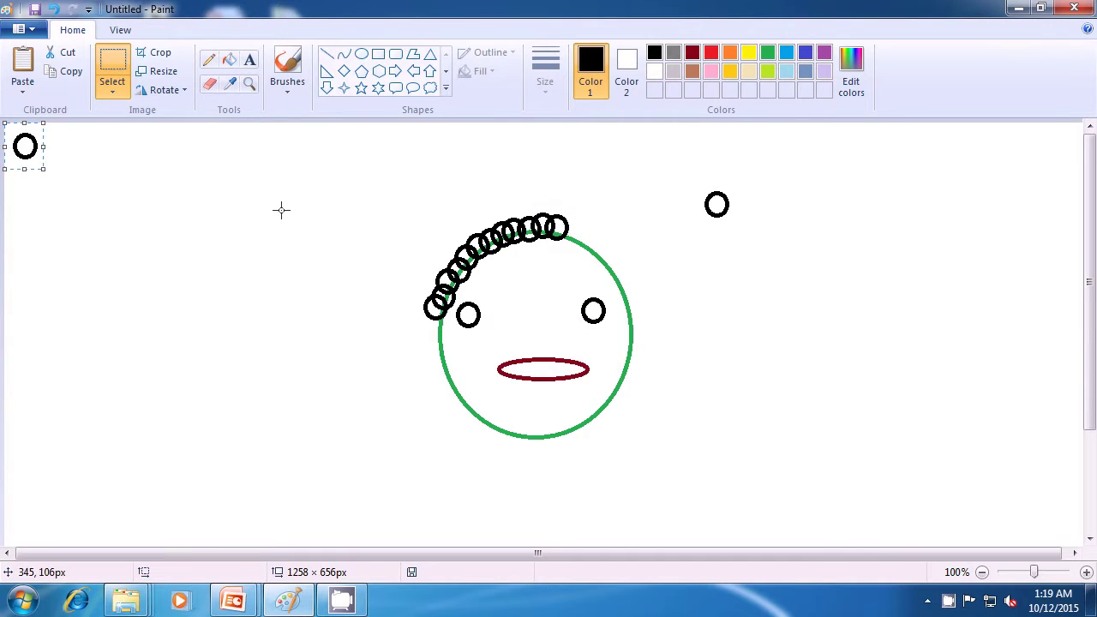
left_click_drag(28, 150, 570, 234)
key("ctrl+v")
left_click_drag(29, 150, 600, 251)
key("ctrl+v")
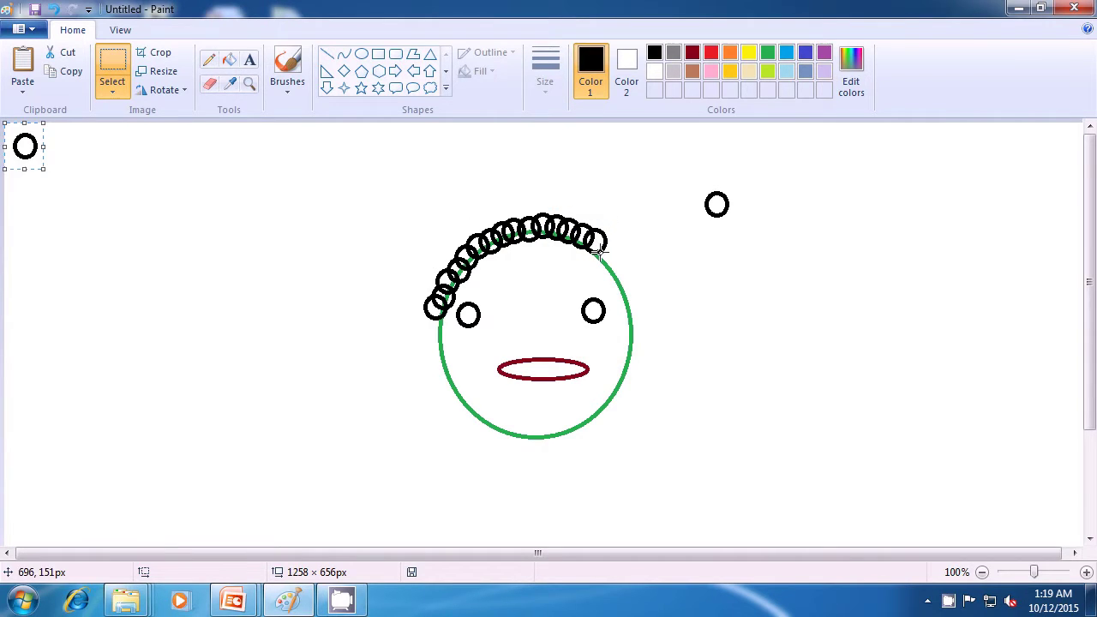
left_click_drag(19, 155, 597, 261)
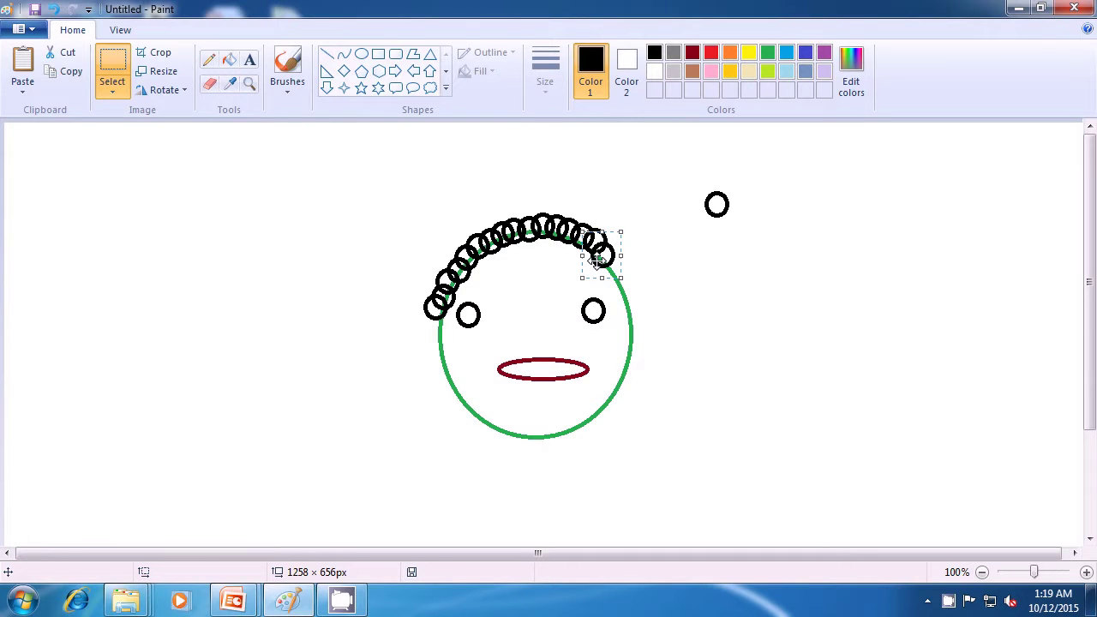
key("ctrl+v")
left_click_drag(28, 154, 615, 276)
key("ctrl+v")
left_click_drag(17, 162, 612, 293)
key("ctrl+v")
left_click_drag(31, 146, 634, 294)
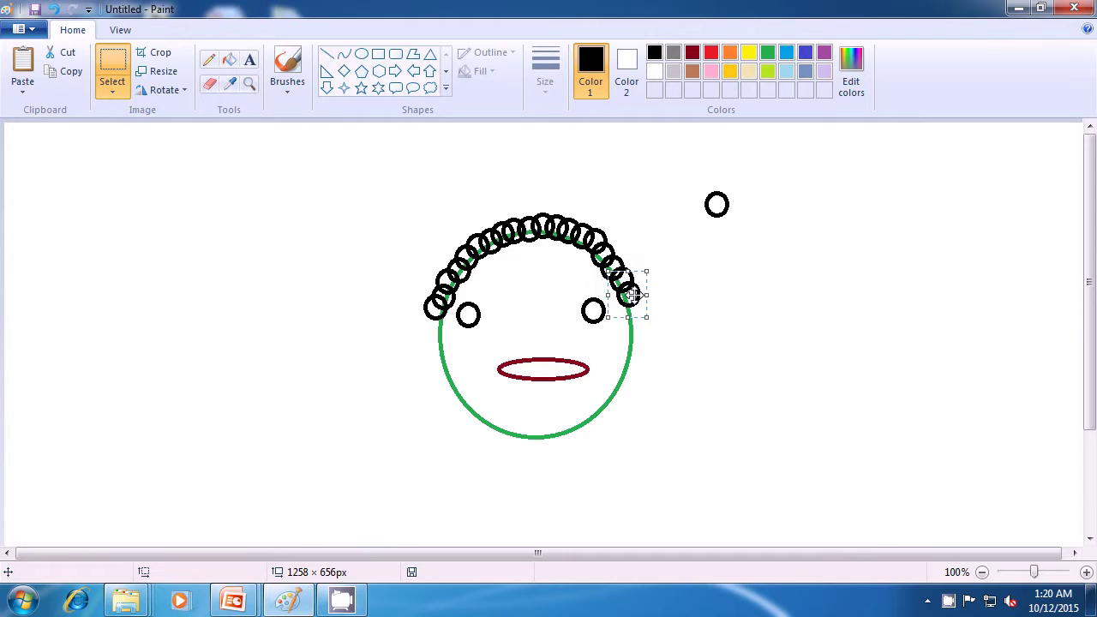
key("ctrl+v")
left_click_drag(17, 152, 247, 230)
left_click_drag(361, 253, 616, 314)
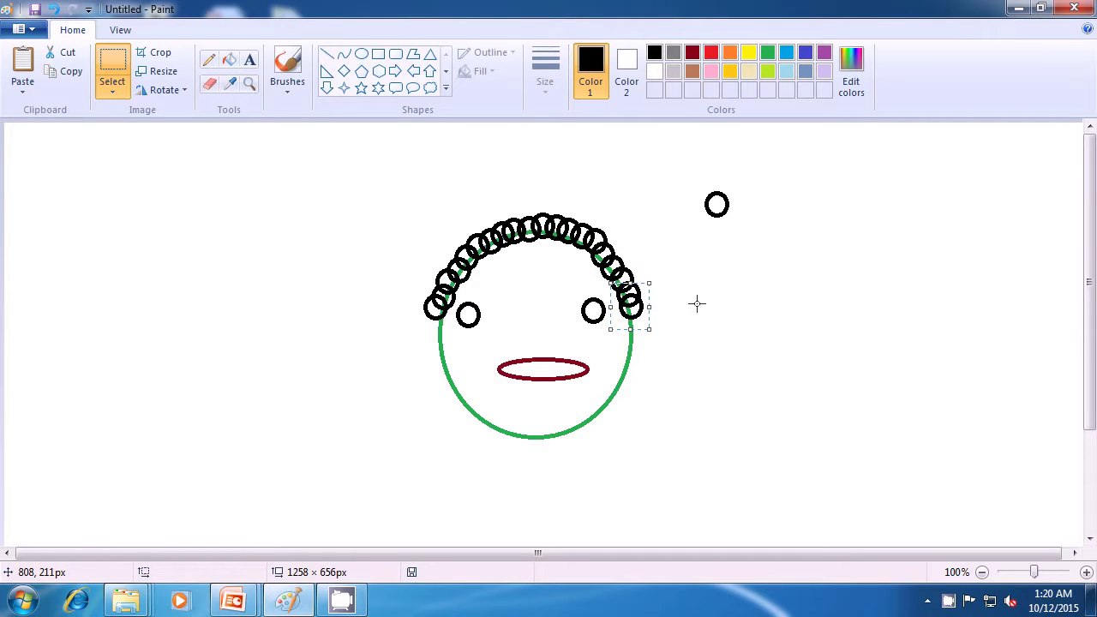
Paste more copies of the small circle along the outside of the curls, from one side of the head to the other, as a second hair layer
key("ctrl+v")
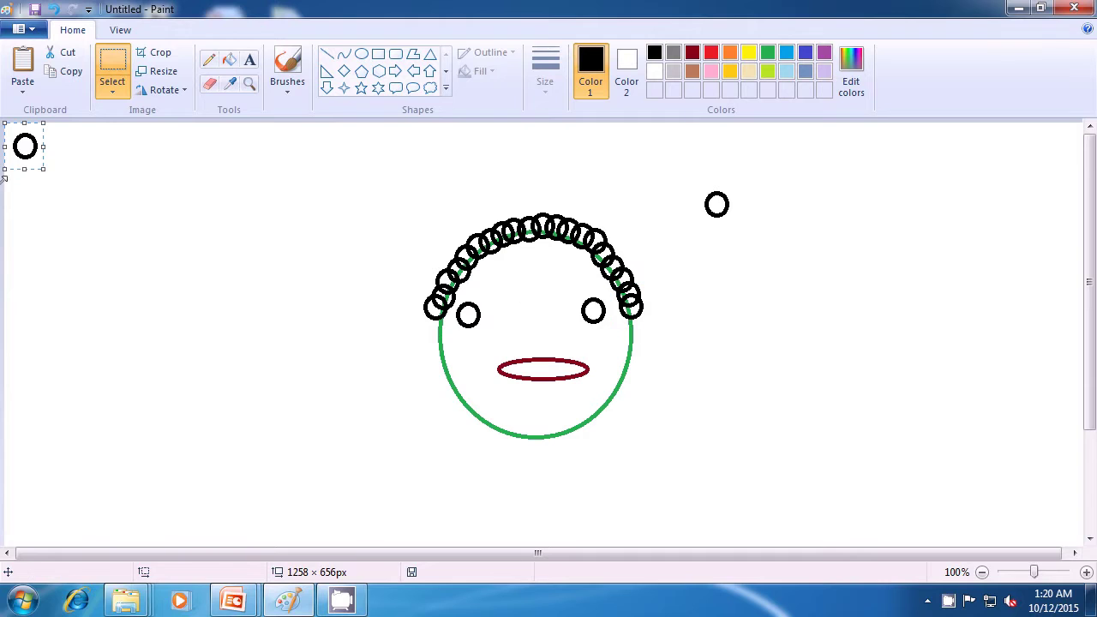
left_click_drag(29, 149, 437, 287)
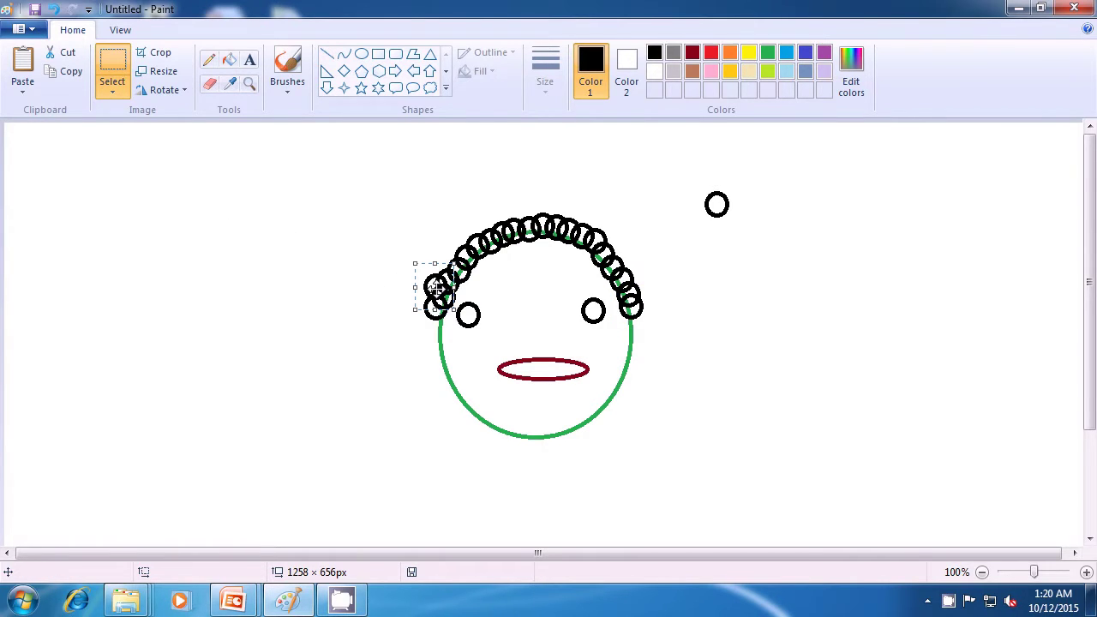
key("ctrl+v")
left_click_drag(23, 146, 427, 268)
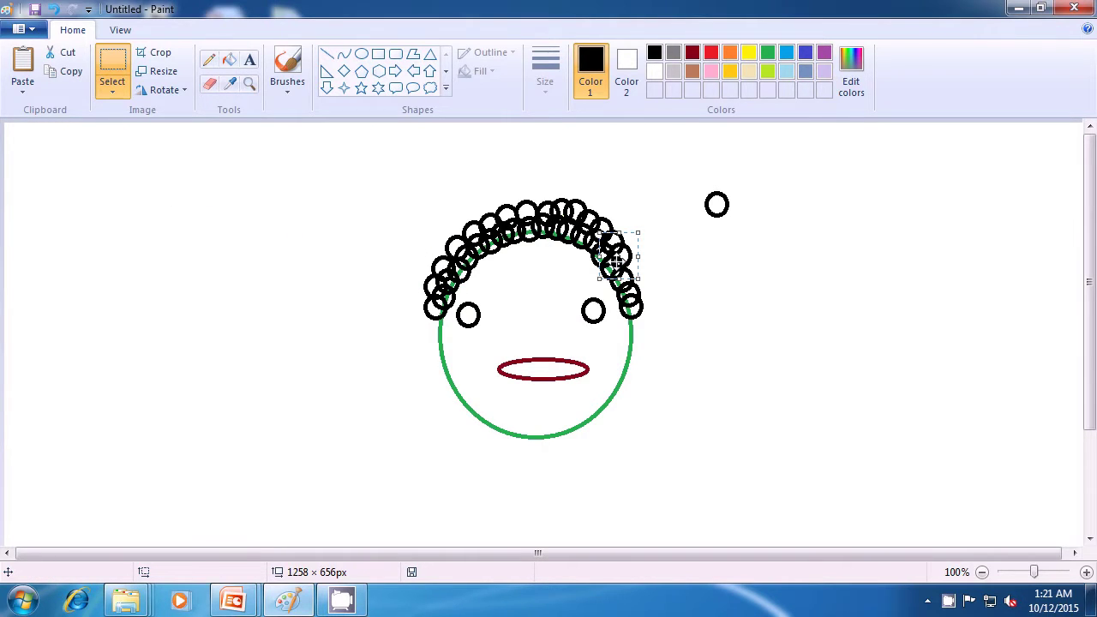
key("ctrl+v")
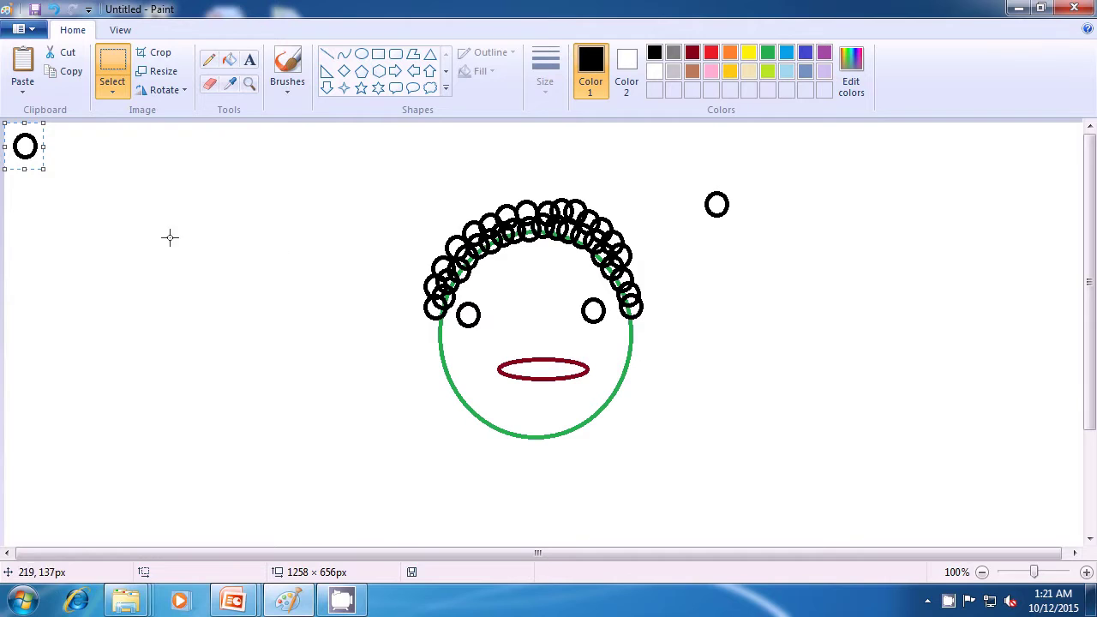
left_click_drag(25, 144, 630, 270)
key("ctrl+v")
left_click_drag(41, 162, 632, 289)
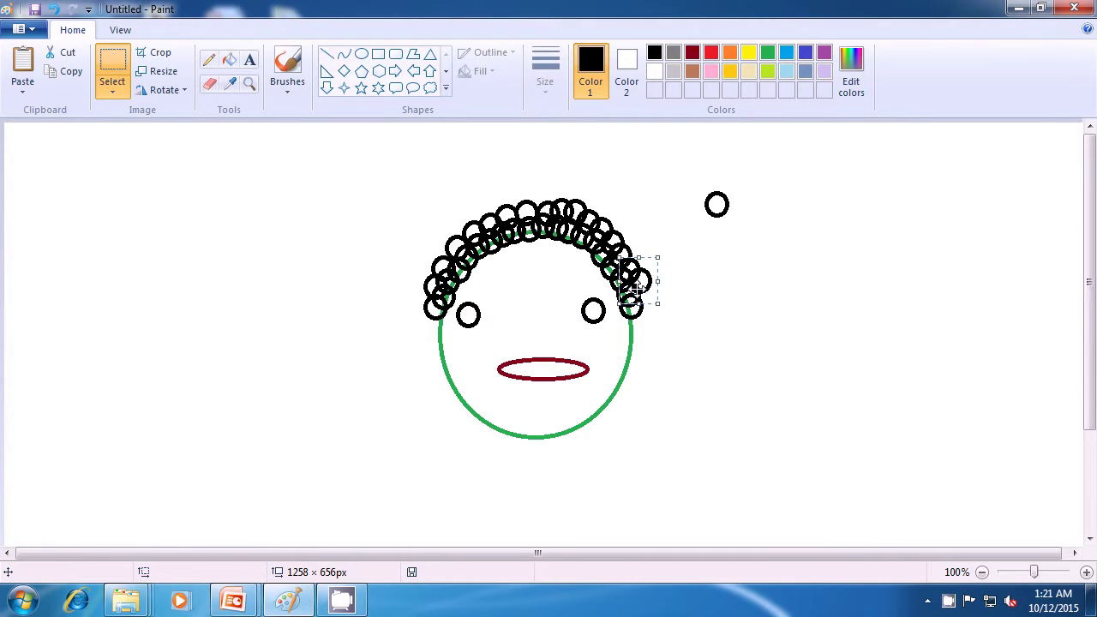
key("ctrl+v")
left_click_drag(25, 147, 290, 227)
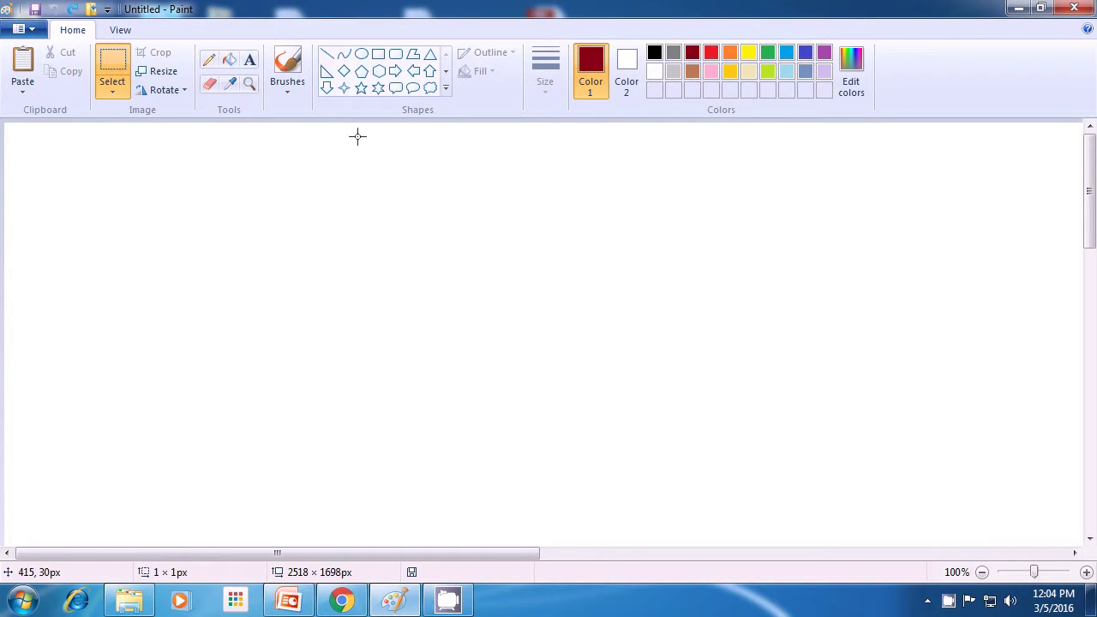
Draw a large black circle with the Oval shape near the middle of the blank canvas
left_click(361, 54)
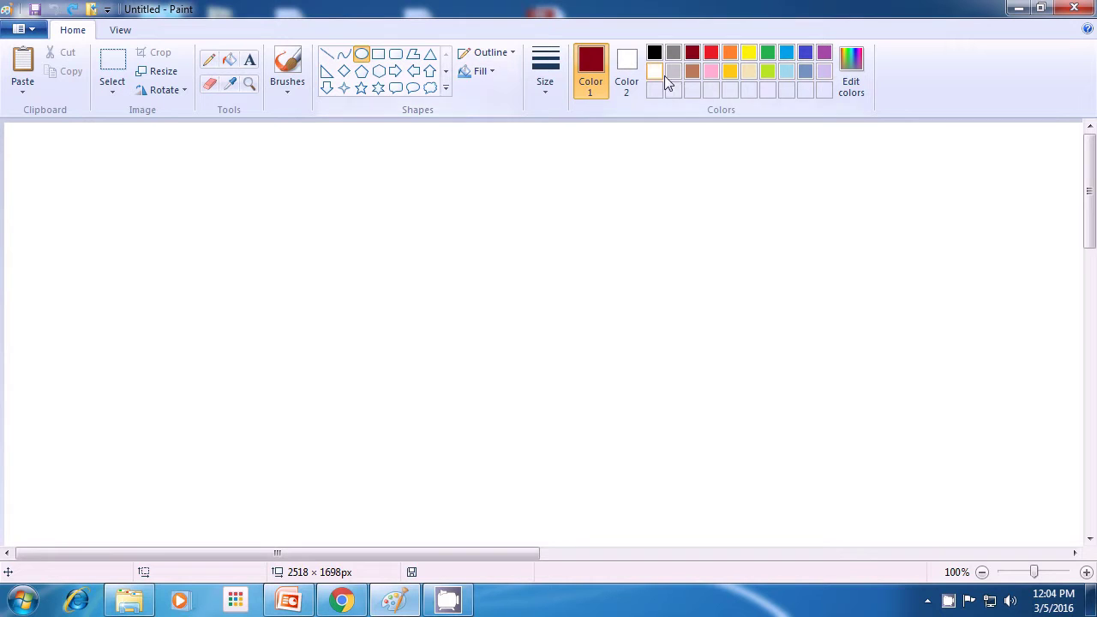
left_click(653, 54)
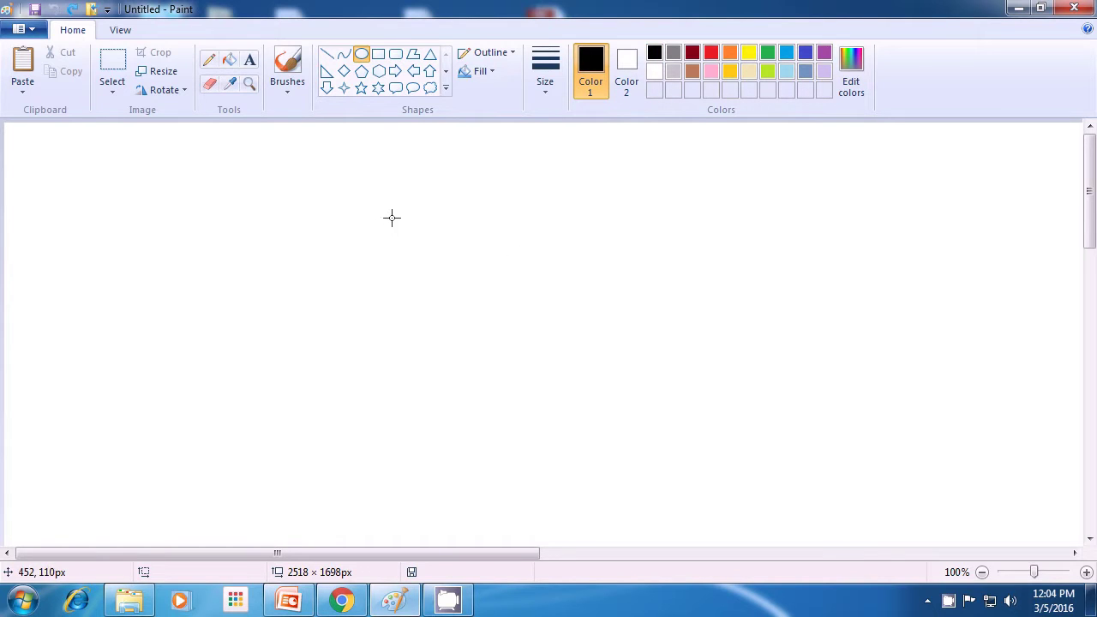
left_click_drag(394, 219, 626, 450)
left_click(698, 412)
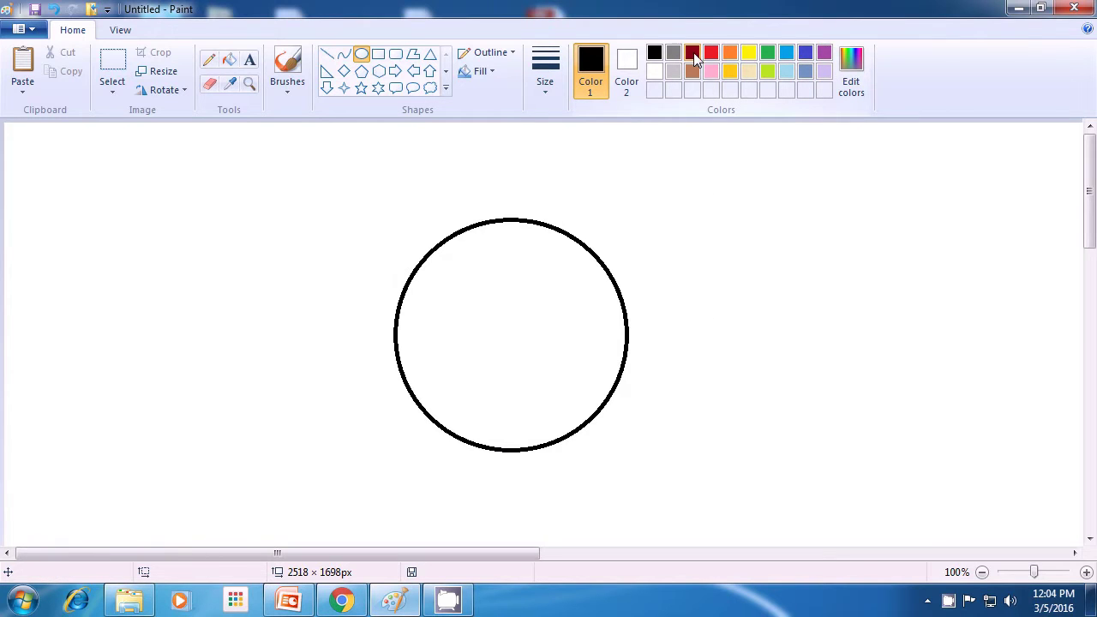
Draw an upright dark red ellipse with solid color fill overlapping the upper-left edge of the black circle
left_click(696, 55)
left_click(488, 74)
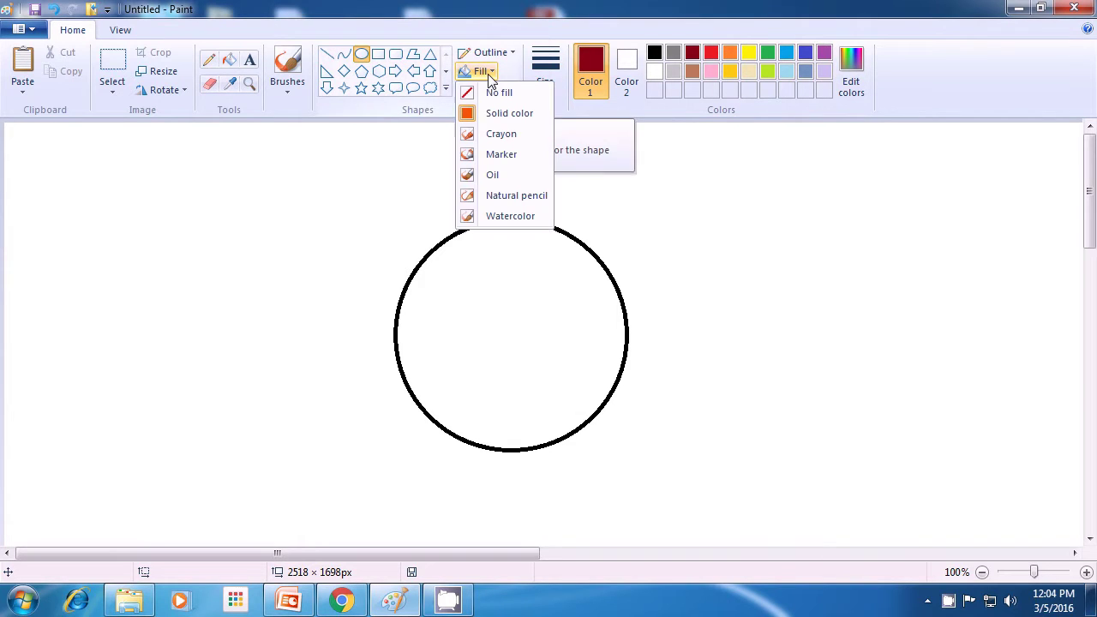
left_click(509, 114)
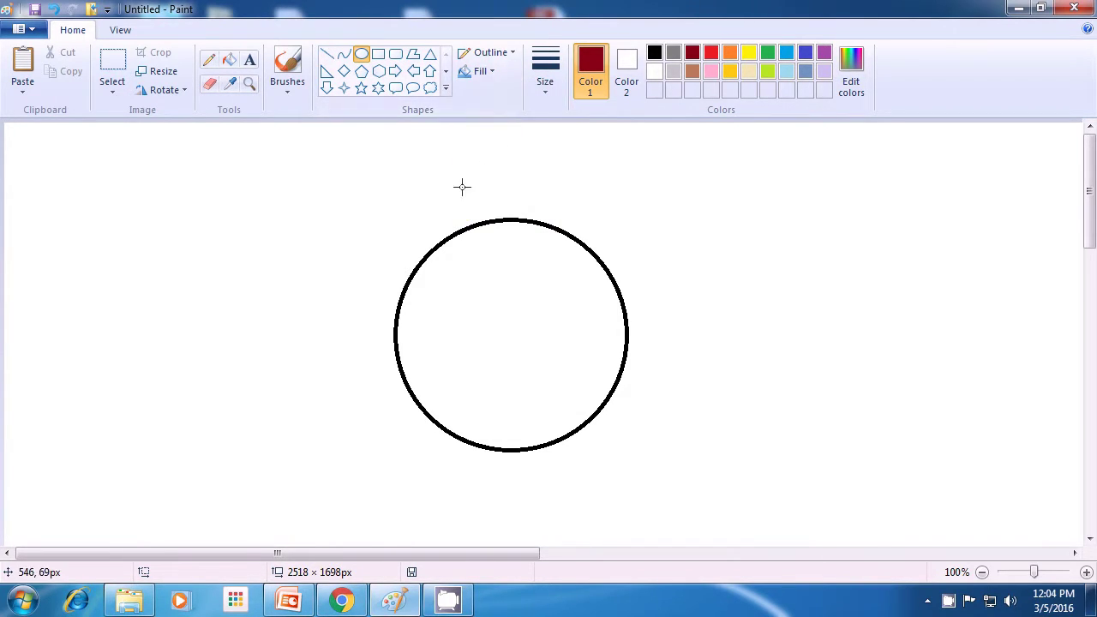
left_click_drag(416, 190, 525, 323)
left_click(574, 320)
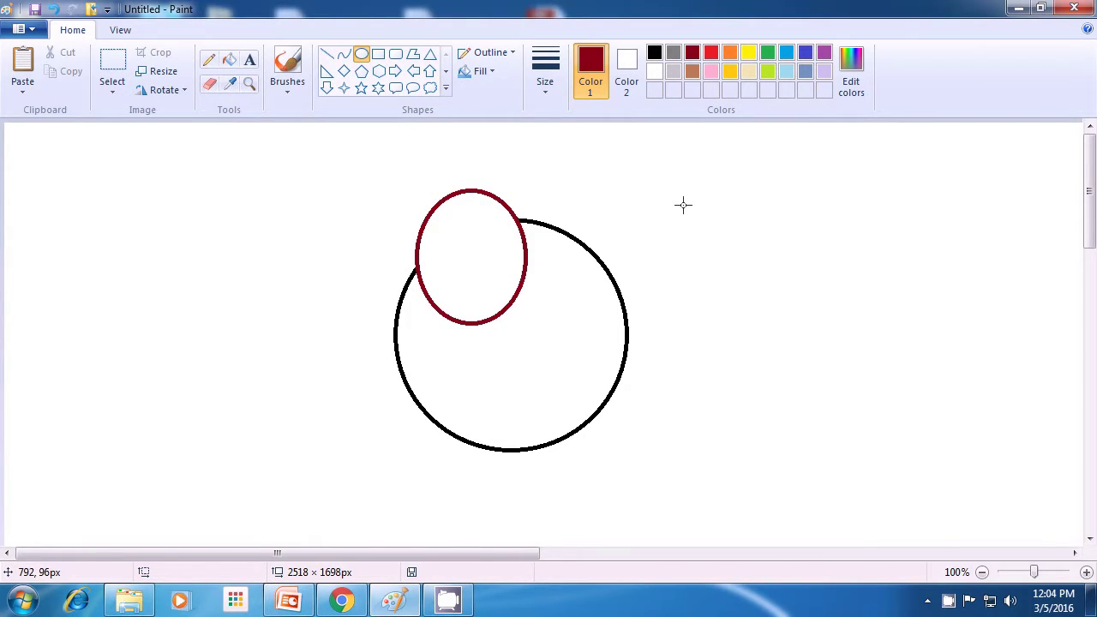
Draw a flat turquoise ellipse over the black circle's left edge, overlapping the dark red ellipse's lower end, and reduce its height slightly
left_click(786, 57)
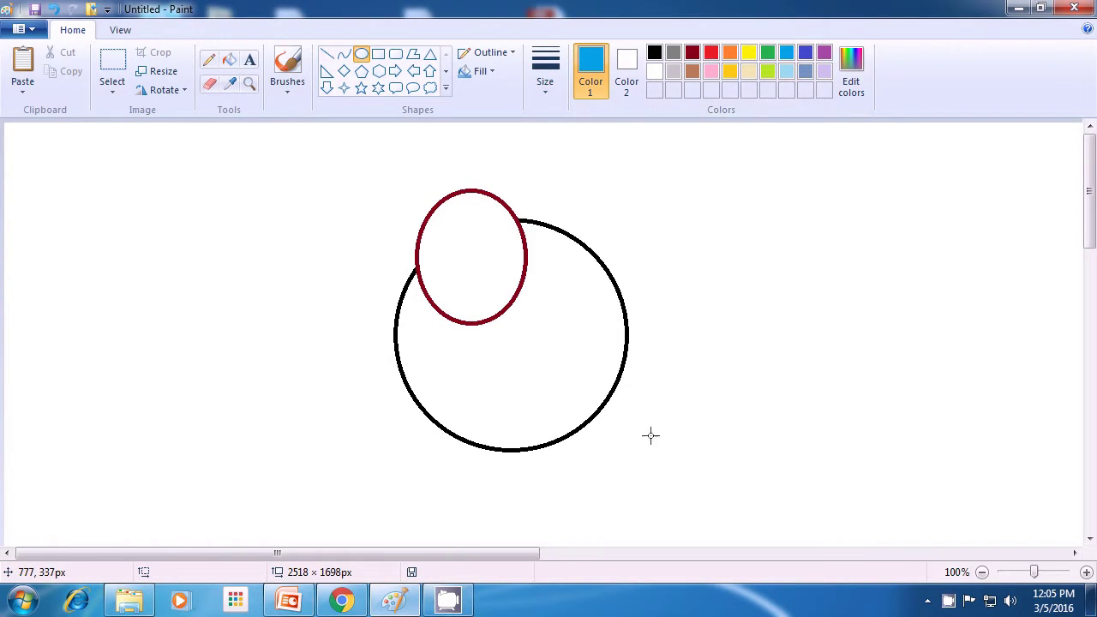
left_click_drag(369, 301, 475, 371)
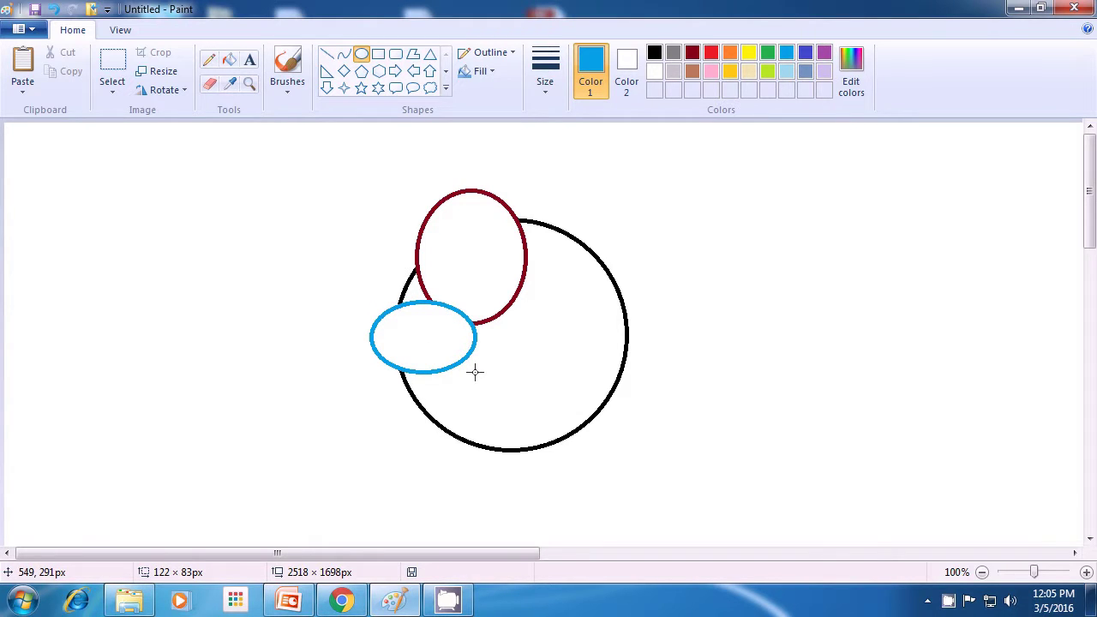
mouse_move(475, 372)
left_mouse_down()
mouse_move(466, 372)
mouse_move(469, 356)
left_mouse_up()
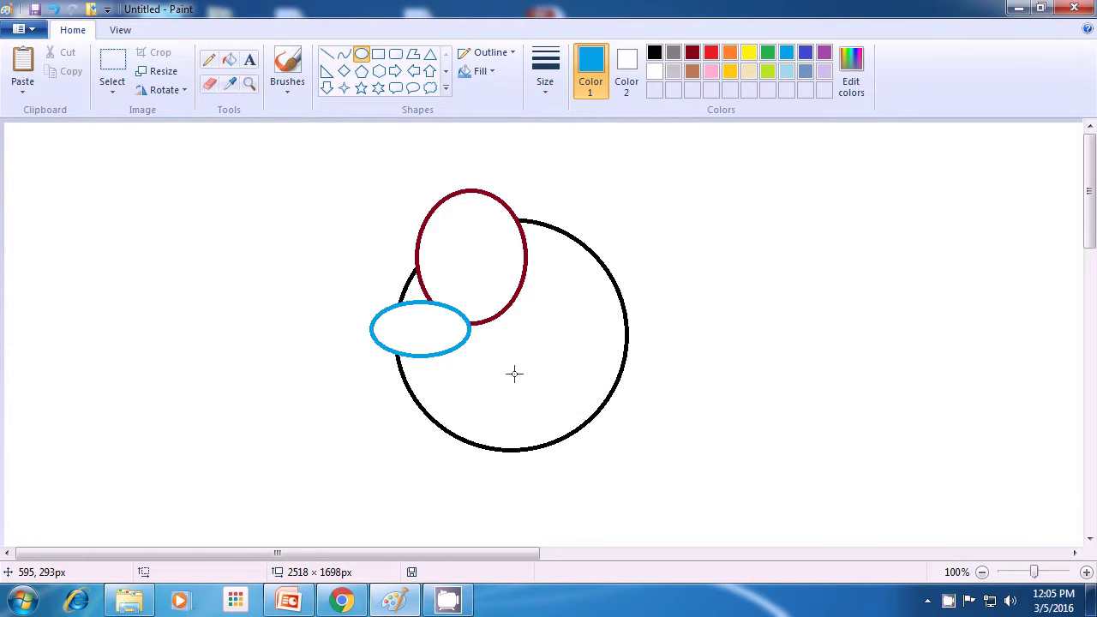
Draw a small indigo circle of about 54 × 52 px over the right edge of the dark red ellipse
left_click(805, 53)
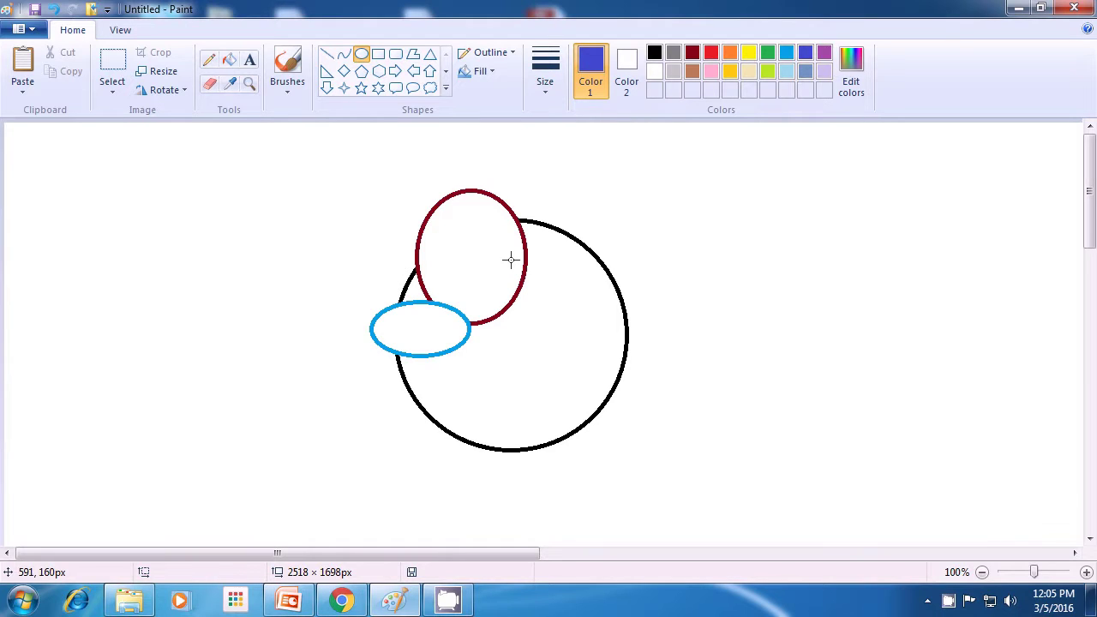
left_click_drag(510, 260, 556, 303)
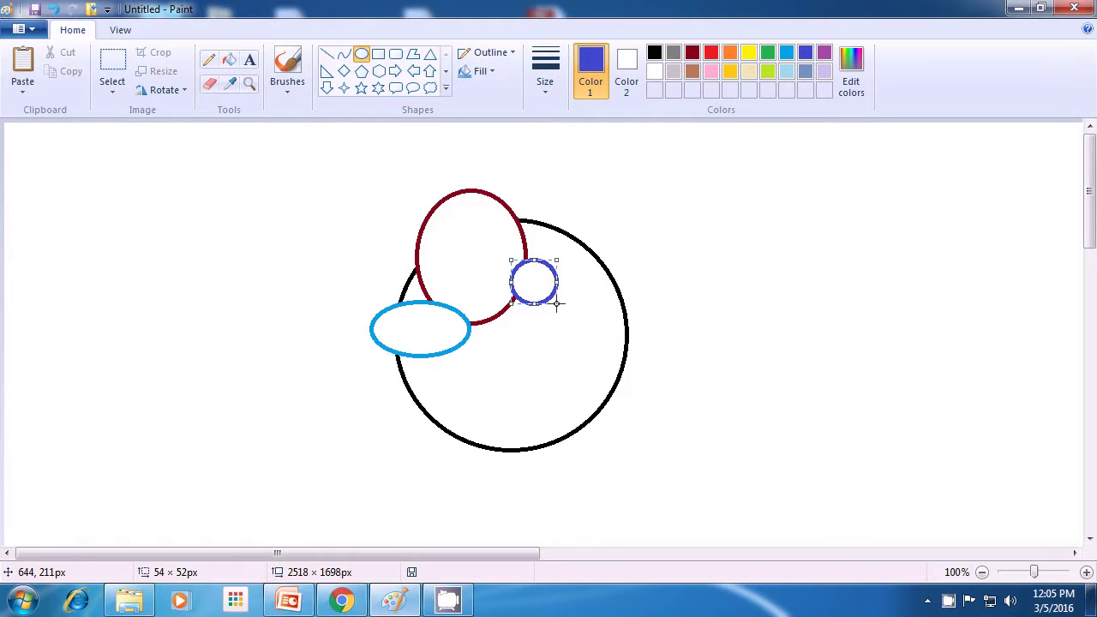
left_click(668, 284)
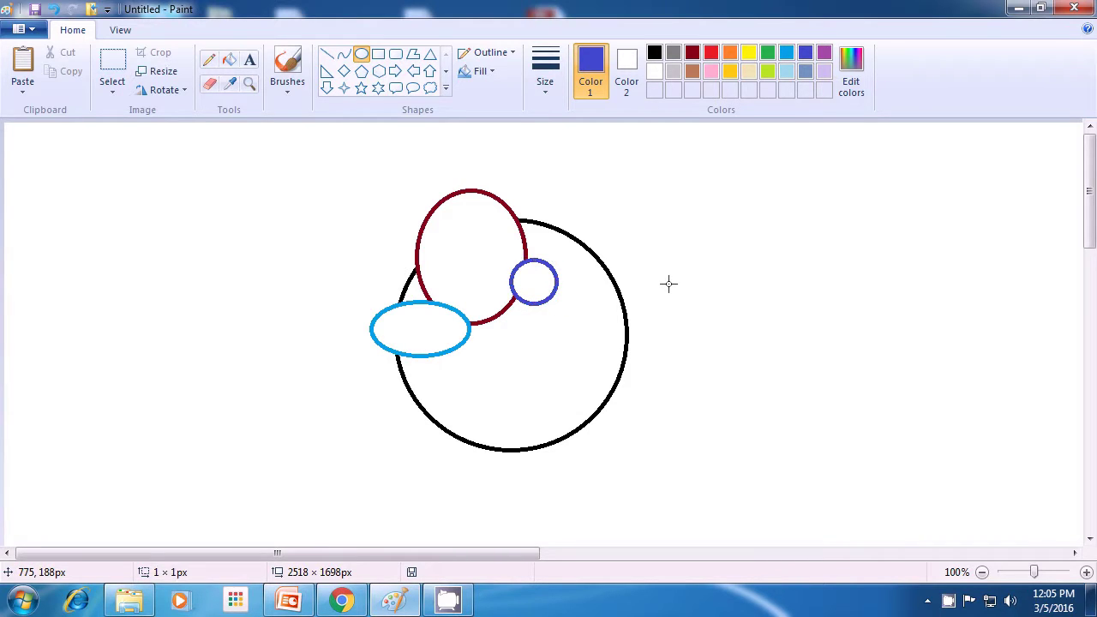
Draw a tall, narrow purple ellipse of about 47 × 225 px from inside the dark red ellipse down past the black circle's lower edge
left_click(824, 53)
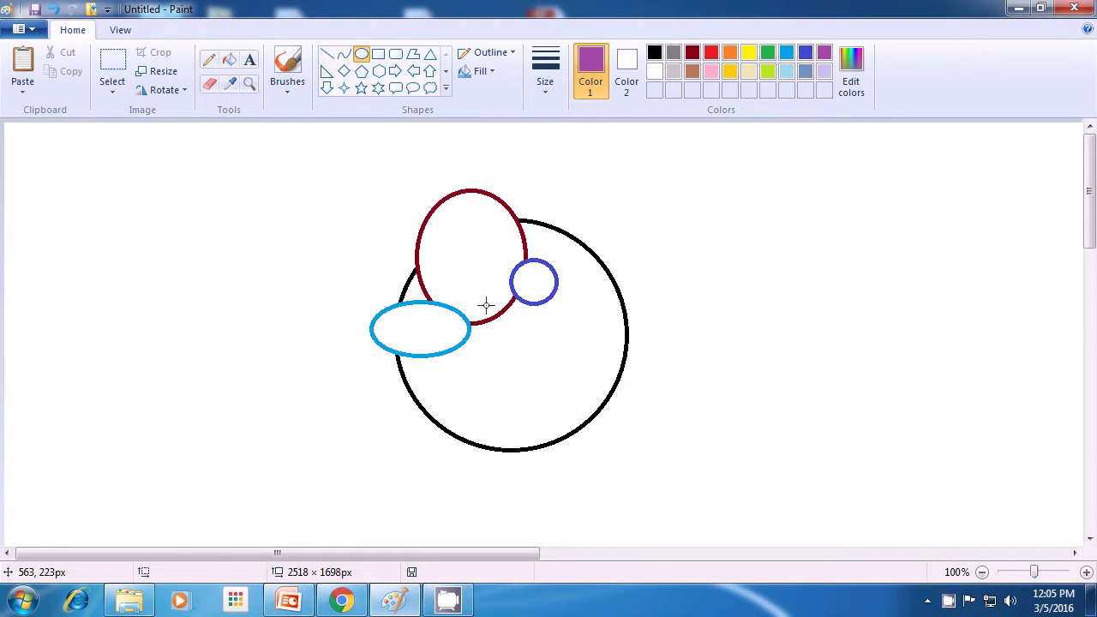
left_click_drag(467, 267, 505, 460)
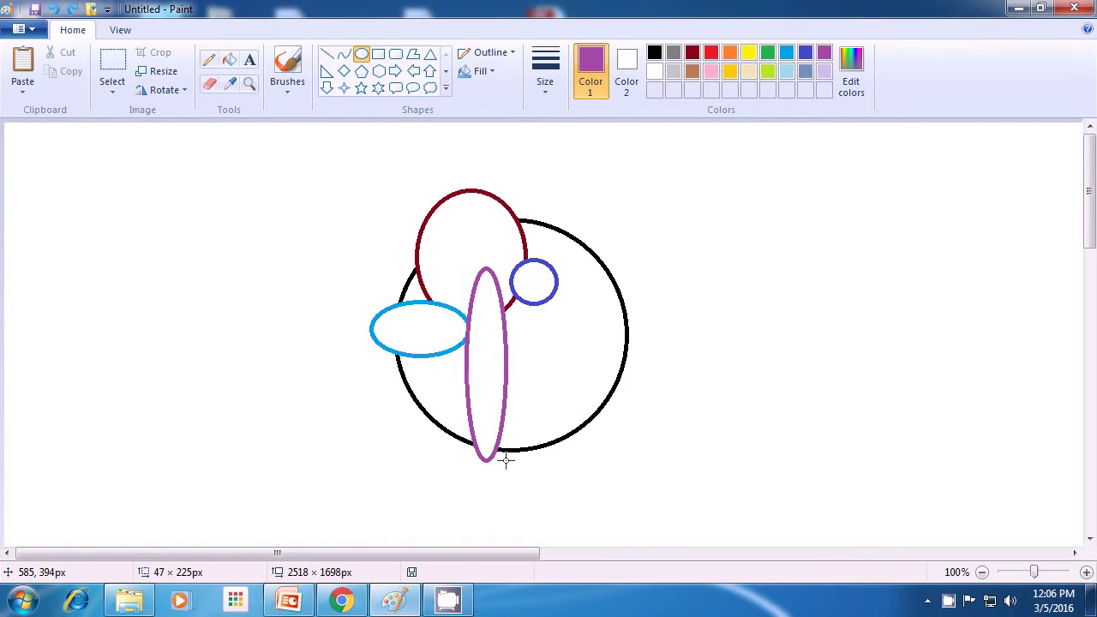
left_click_drag(505, 460, 505, 460)
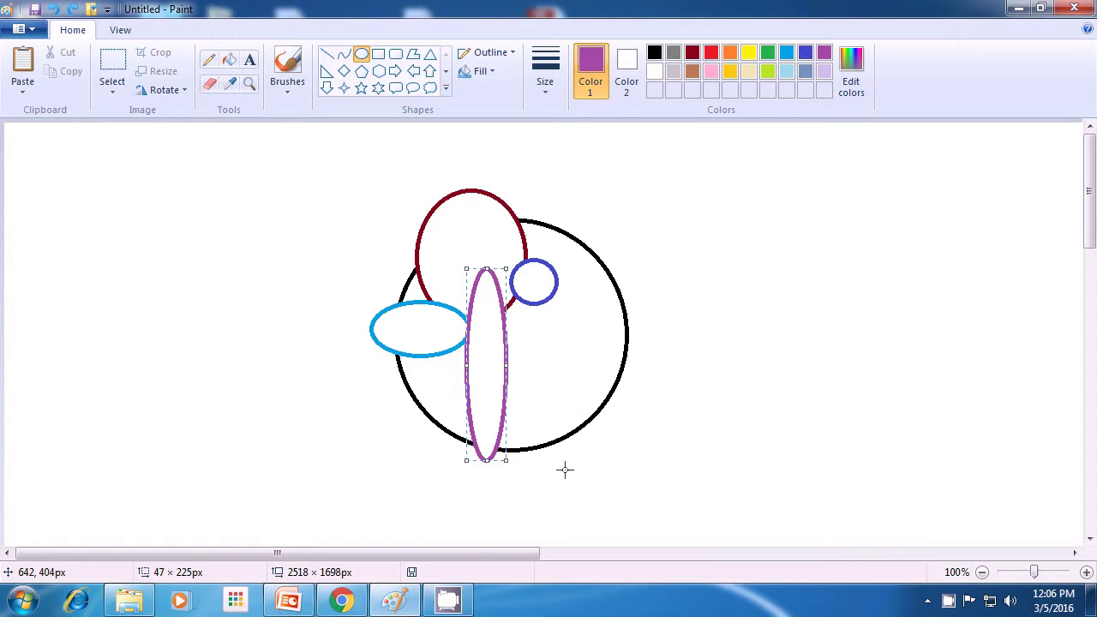
left_click(611, 469)
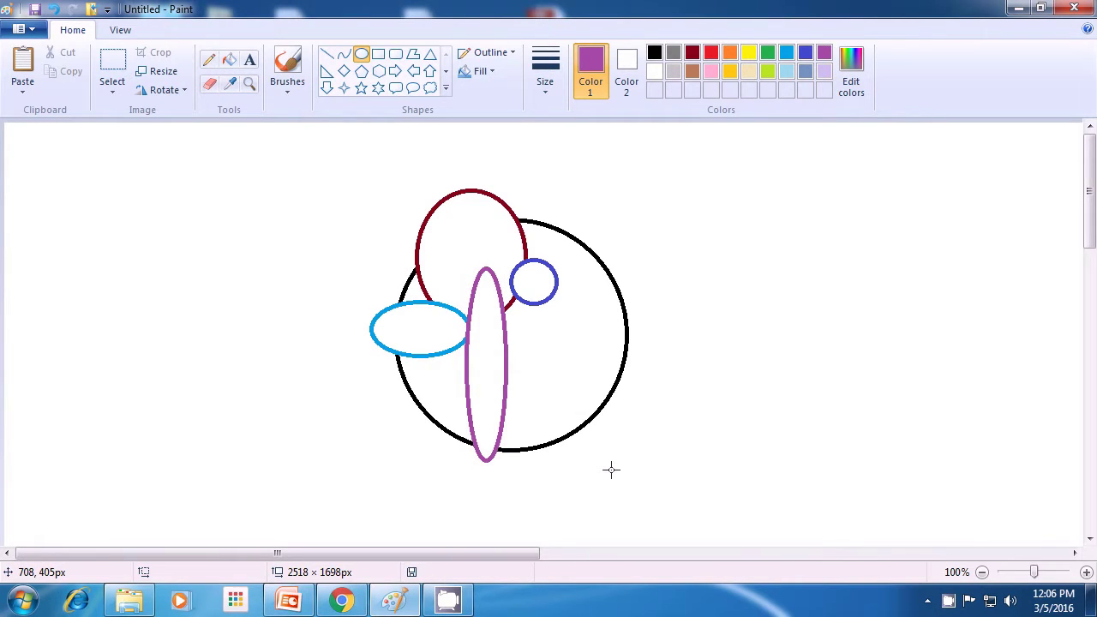
Draw a small upright lime ellipse of about 32 × 53 px on the upper-right edge of the black circle
left_click(769, 72)
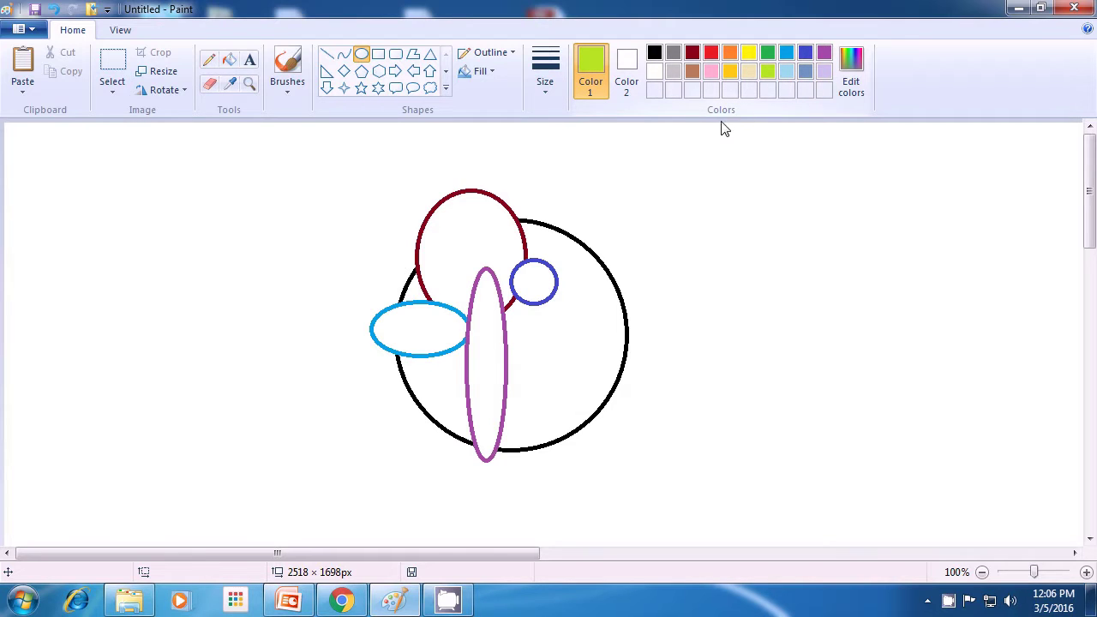
left_click_drag(549, 209, 579, 256)
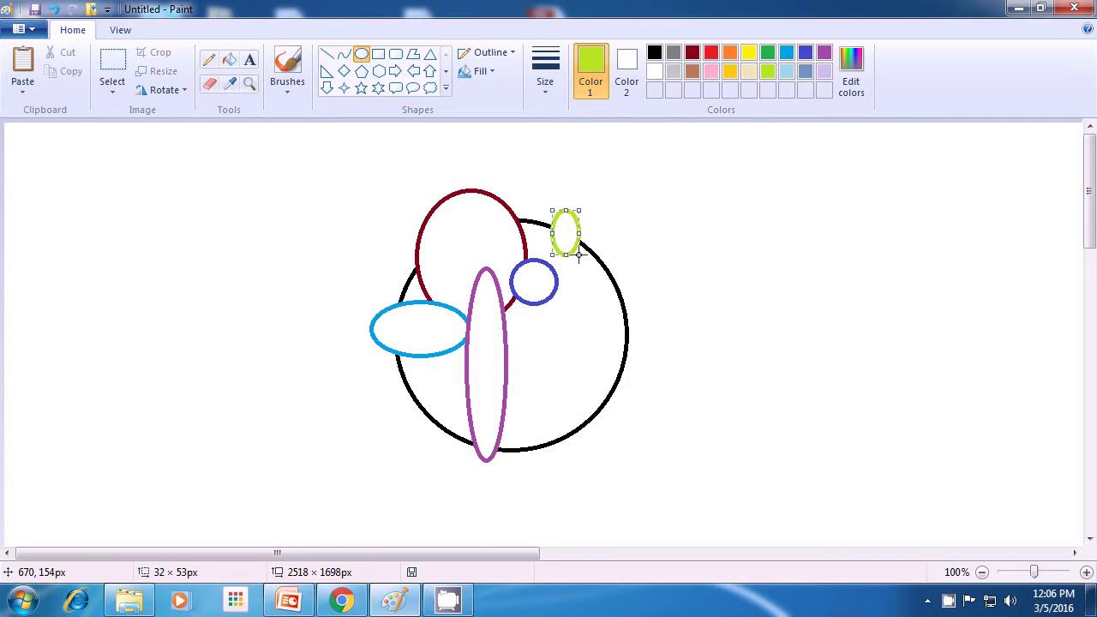
left_click(706, 235)
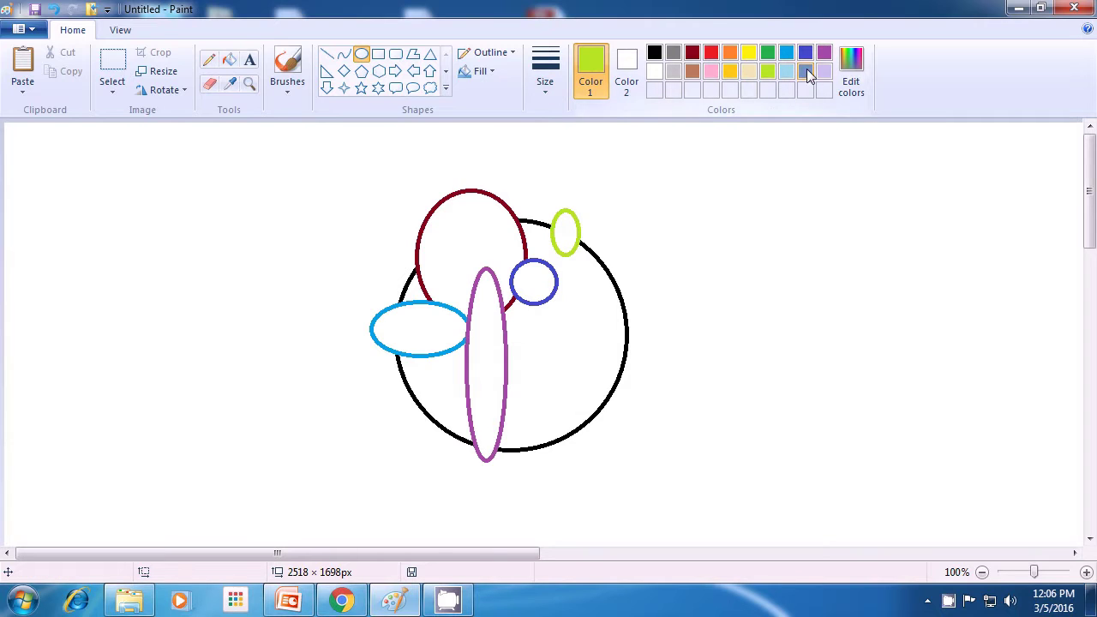
Draw a flat blue-gray ellipse of about 130 × 43 px across the right edge of the black circle
left_click(806, 72)
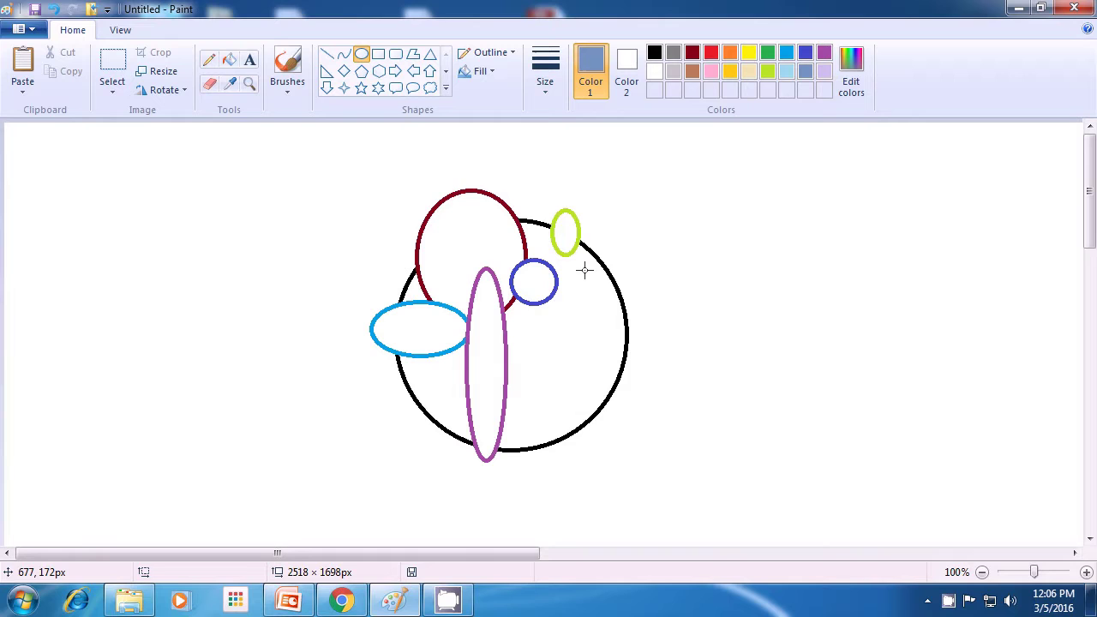
left_click_drag(583, 271, 694, 306)
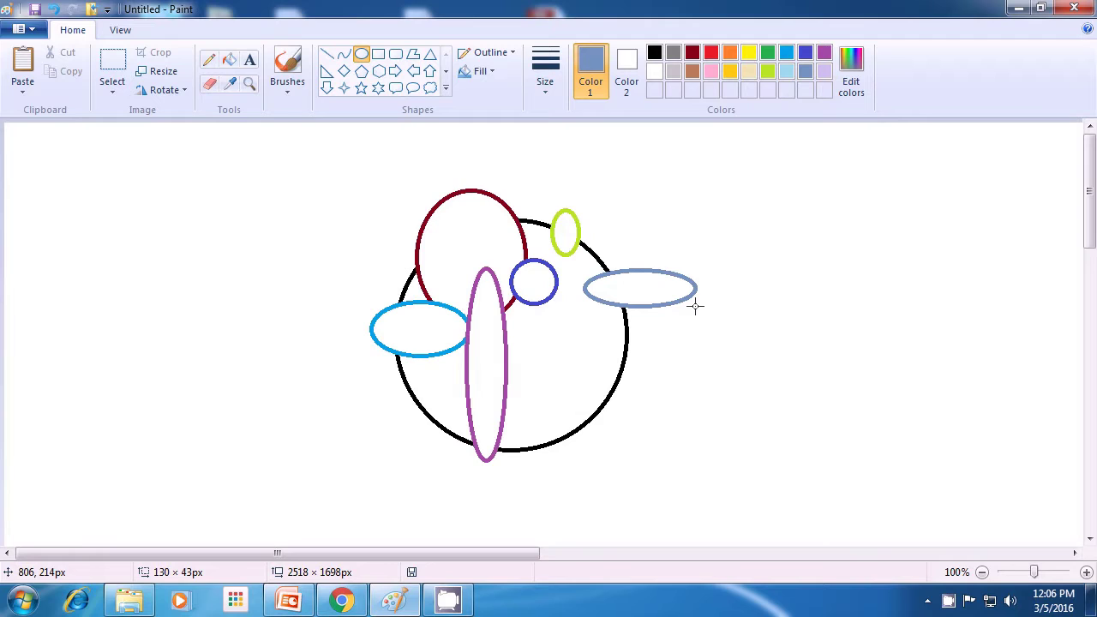
left_click_drag(695, 306, 696, 305)
left_click(792, 321)
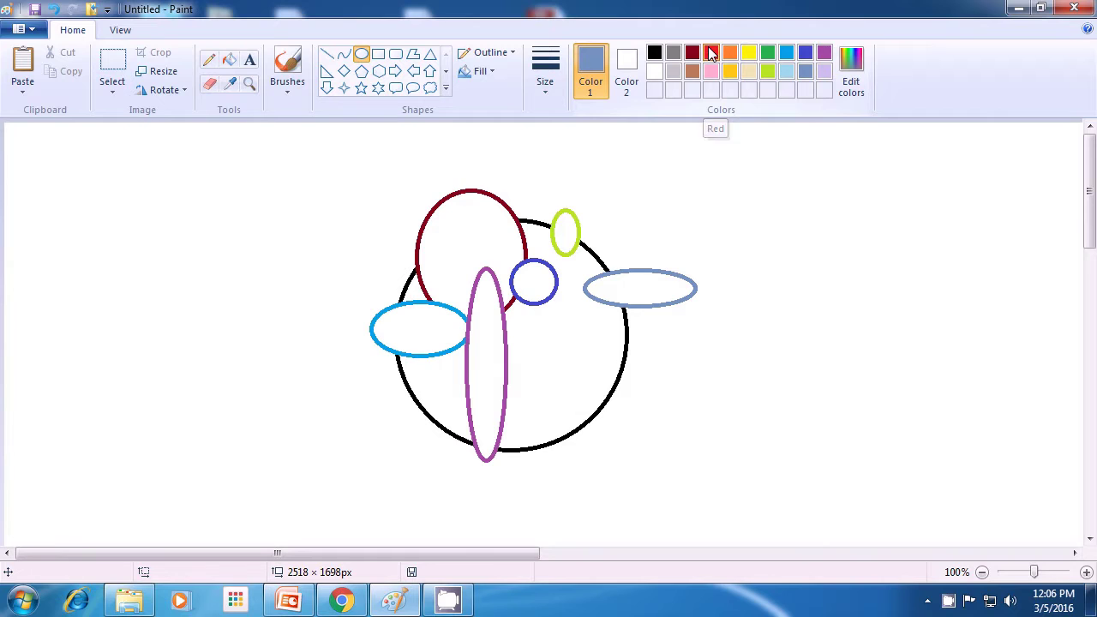
Draw a red ellipse of about 109 × 133 px over the lower-right edge of the black circle
left_click(711, 53)
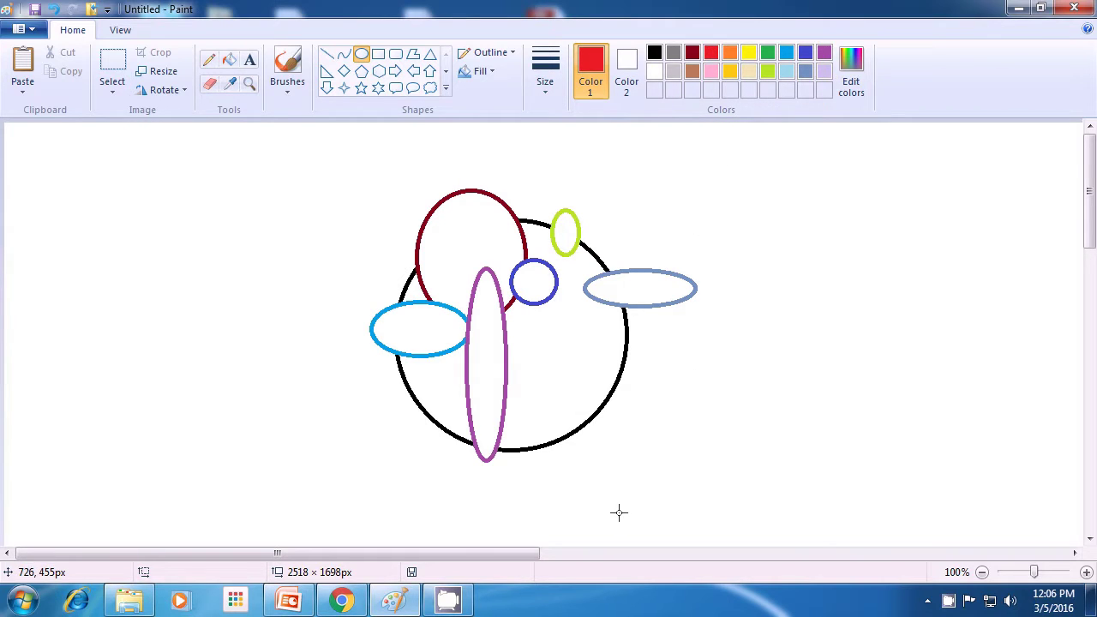
left_click_drag(550, 360, 643, 474)
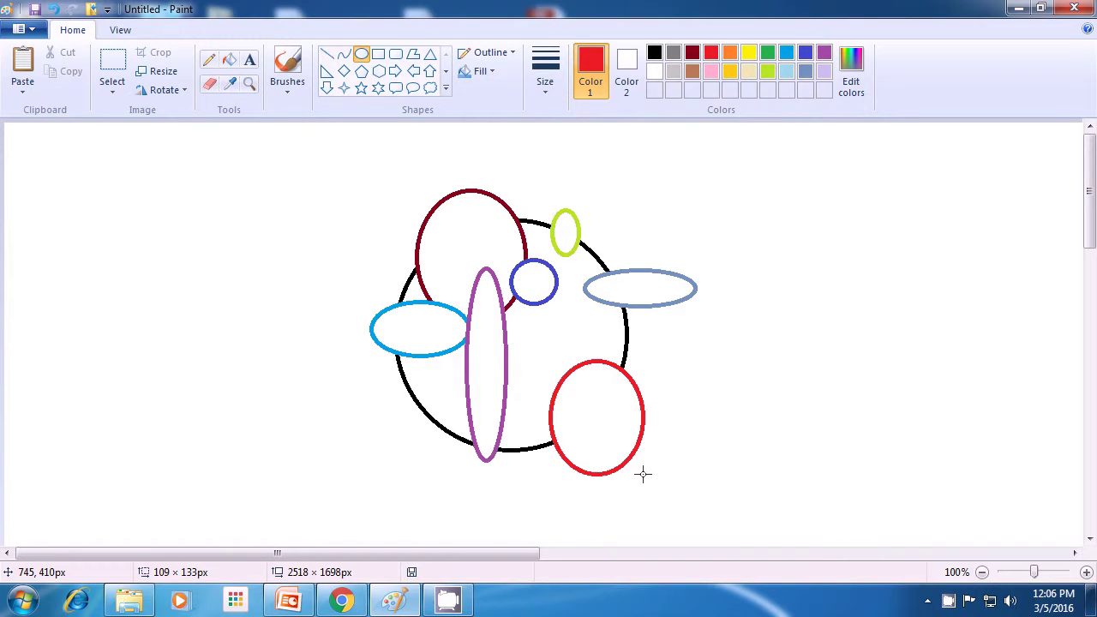
left_click_drag(643, 474, 642, 473)
left_click(742, 417)
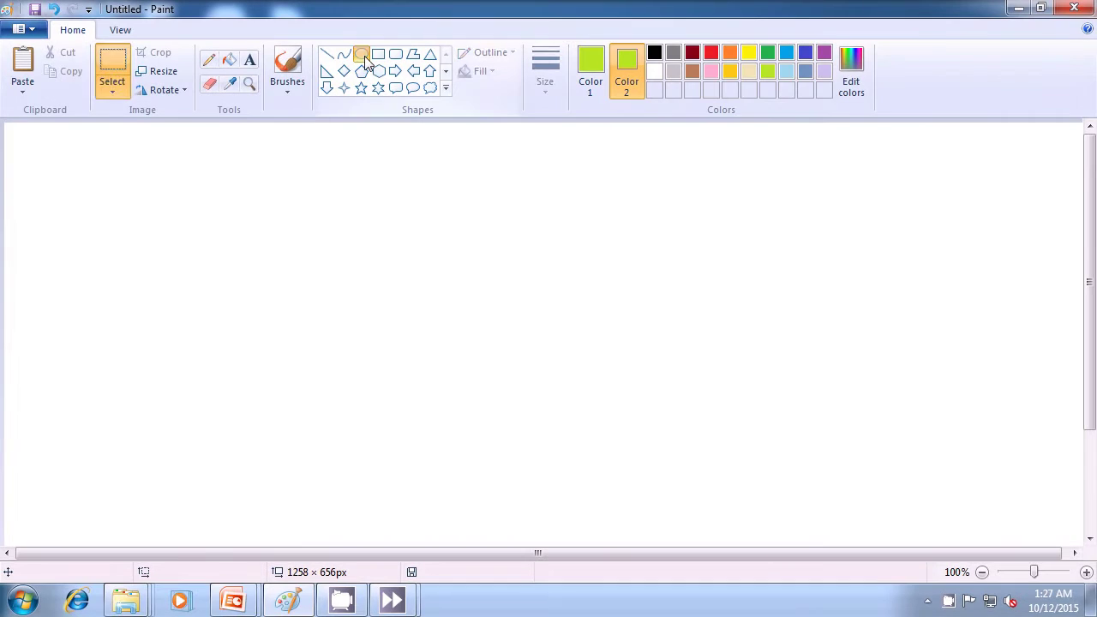
Draw a large upright ellipse with solid color fill, lime in both outline and fill, near the middle of the blank canvas
left_click(361, 53)
left_click(479, 71)
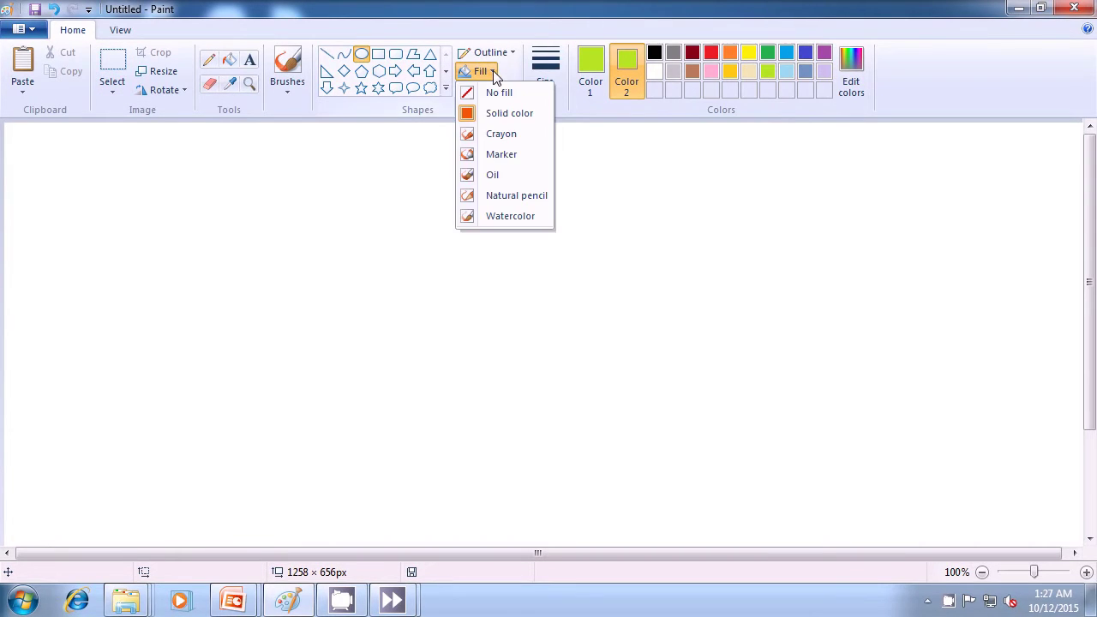
left_click(484, 114)
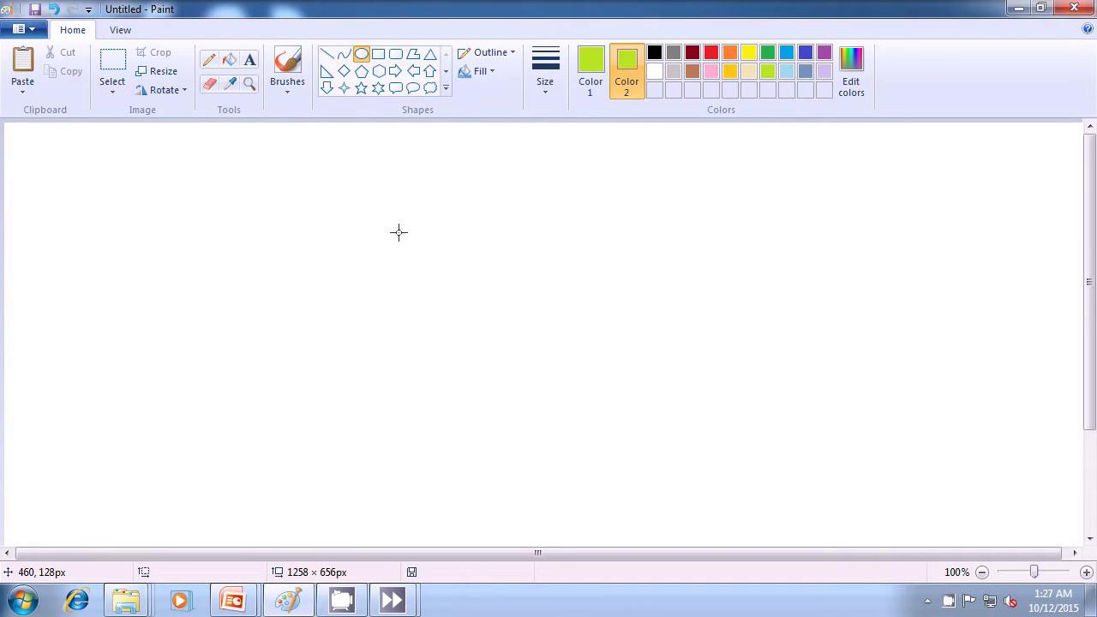
left_click_drag(432, 240, 643, 498)
left_click(742, 399)
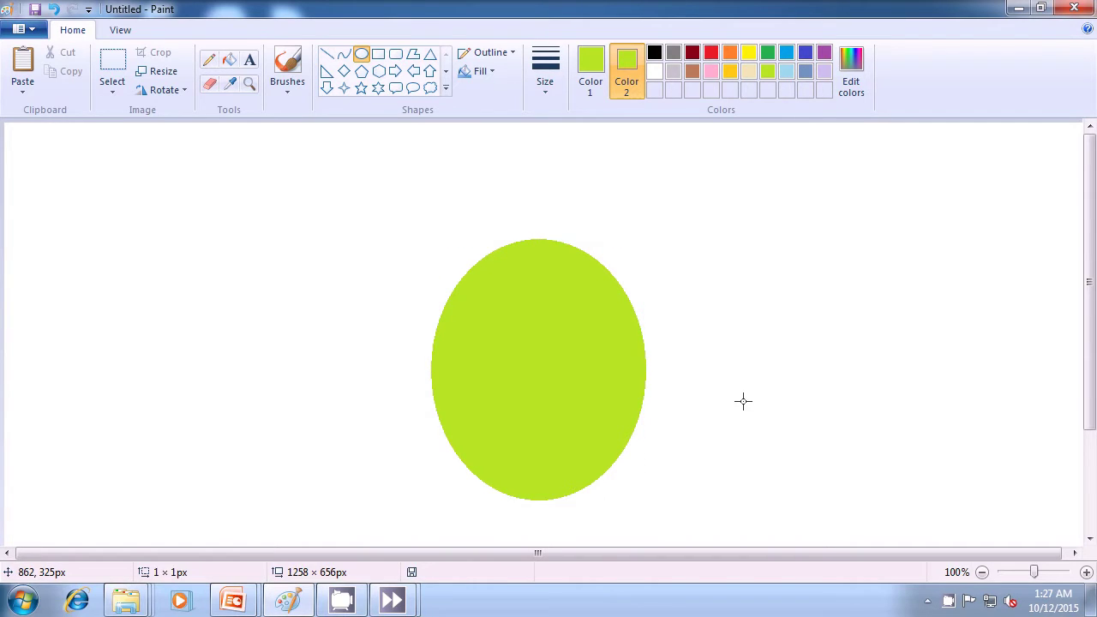
Draw a flat indigo ellipse of about 303 × 69 px, indigo in both outline and fill, across the top of the lime ellipse
left_click(581, 72)
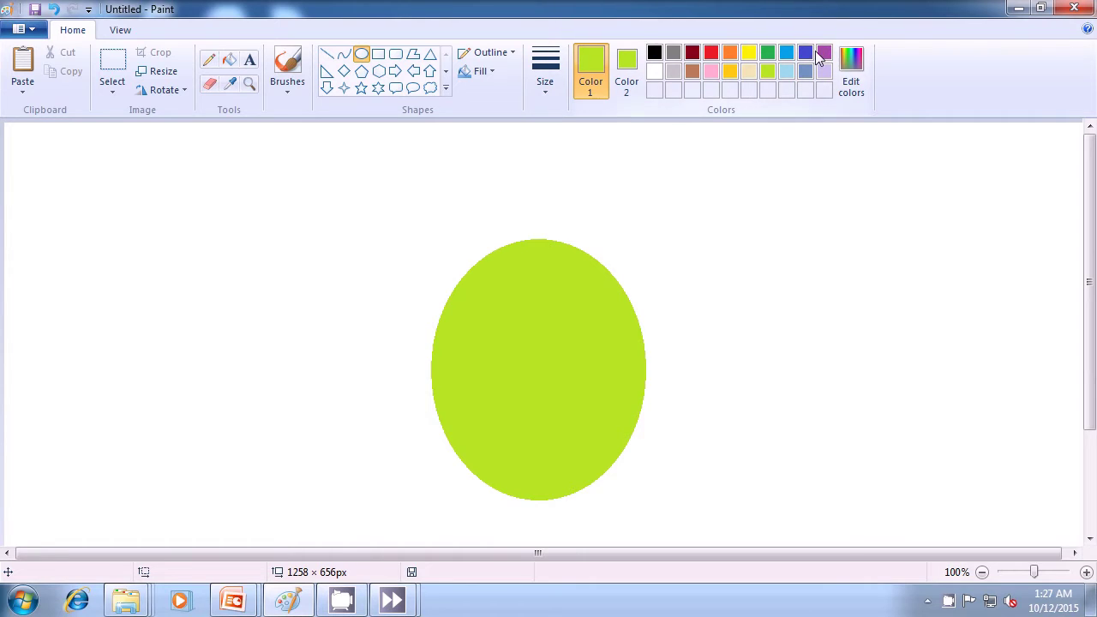
left_click(805, 53)
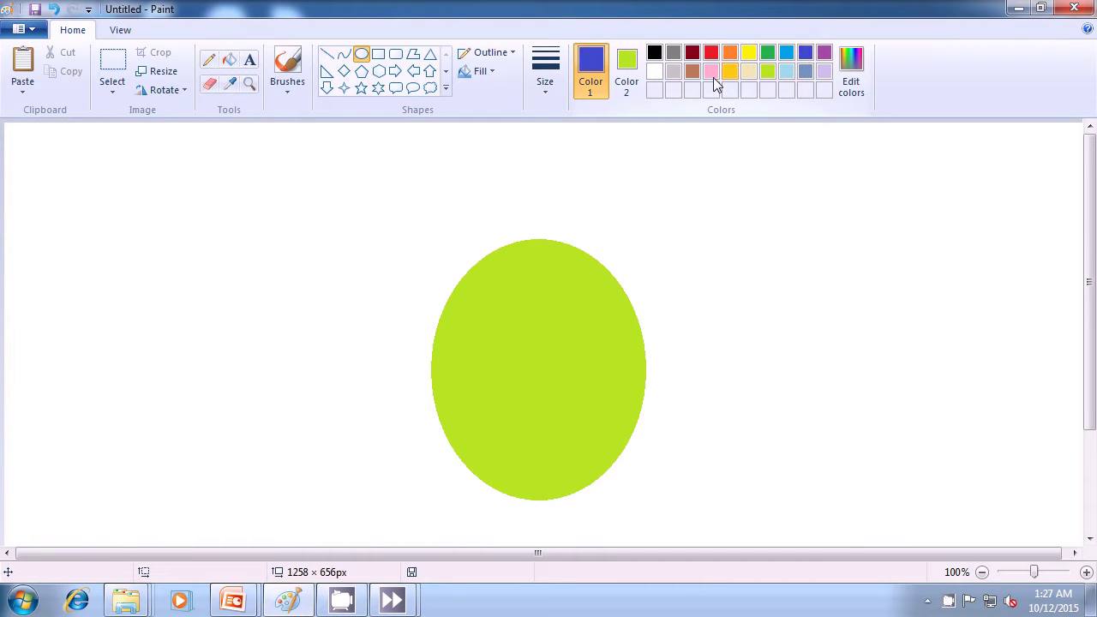
left_click(628, 70)
left_click(806, 53)
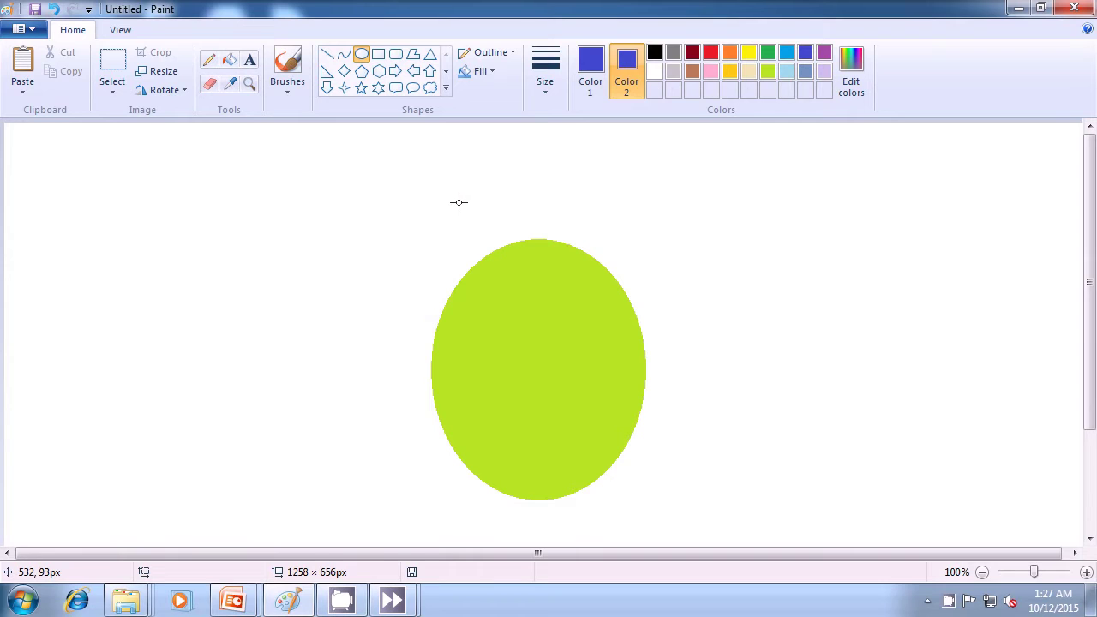
mouse_move(441, 199)
left_mouse_down()
mouse_move(531, 234)
mouse_move(700, 257)
left_mouse_up()
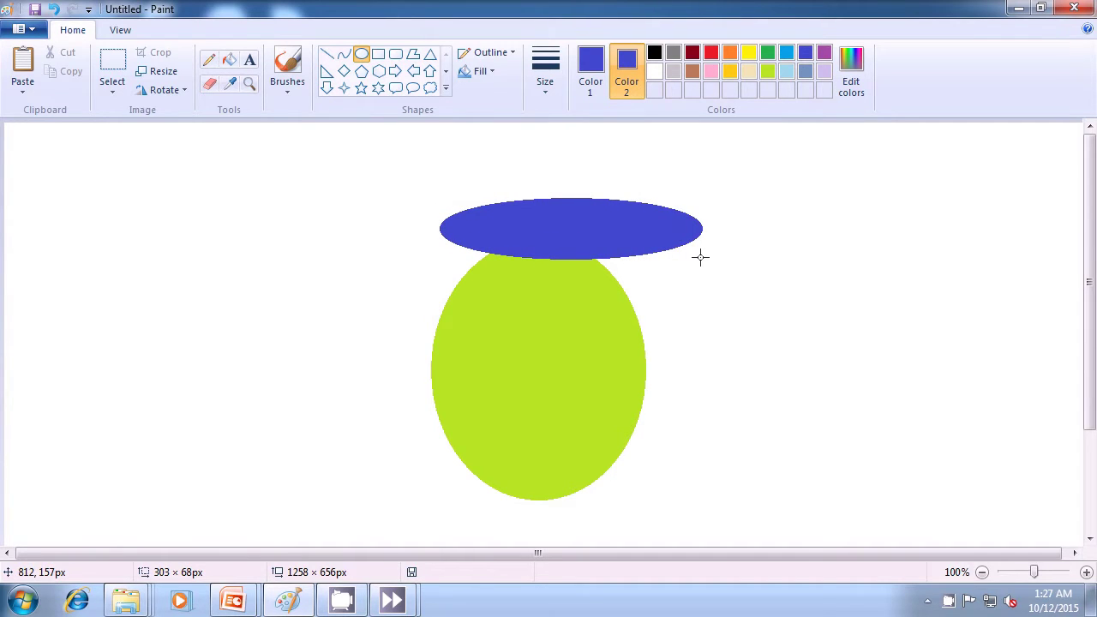
left_click_drag(700, 257, 700, 258)
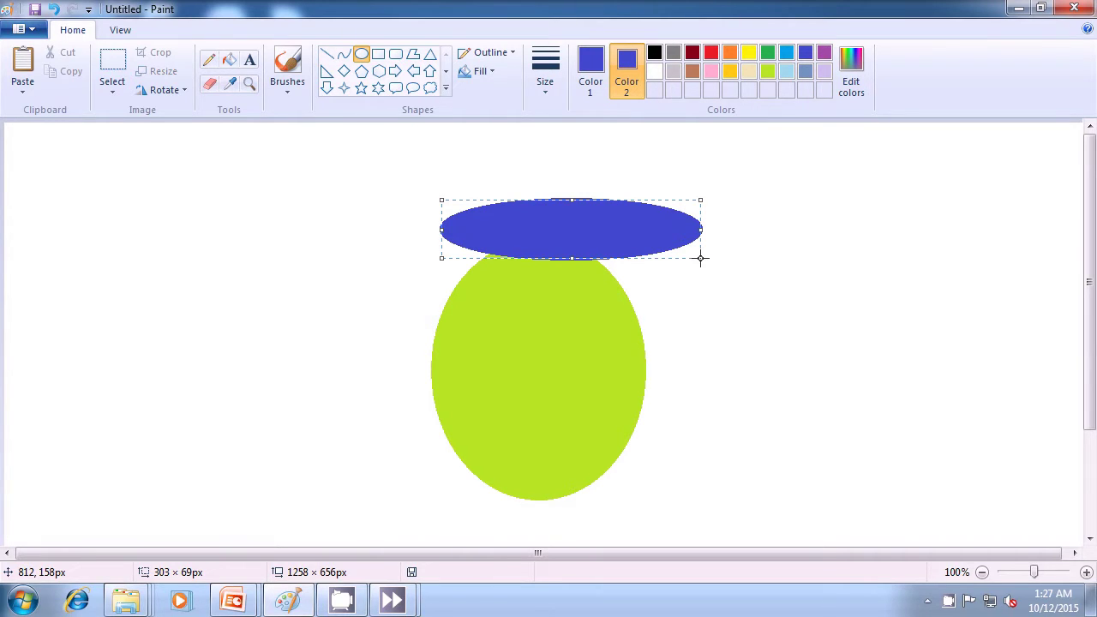
left_click(787, 268)
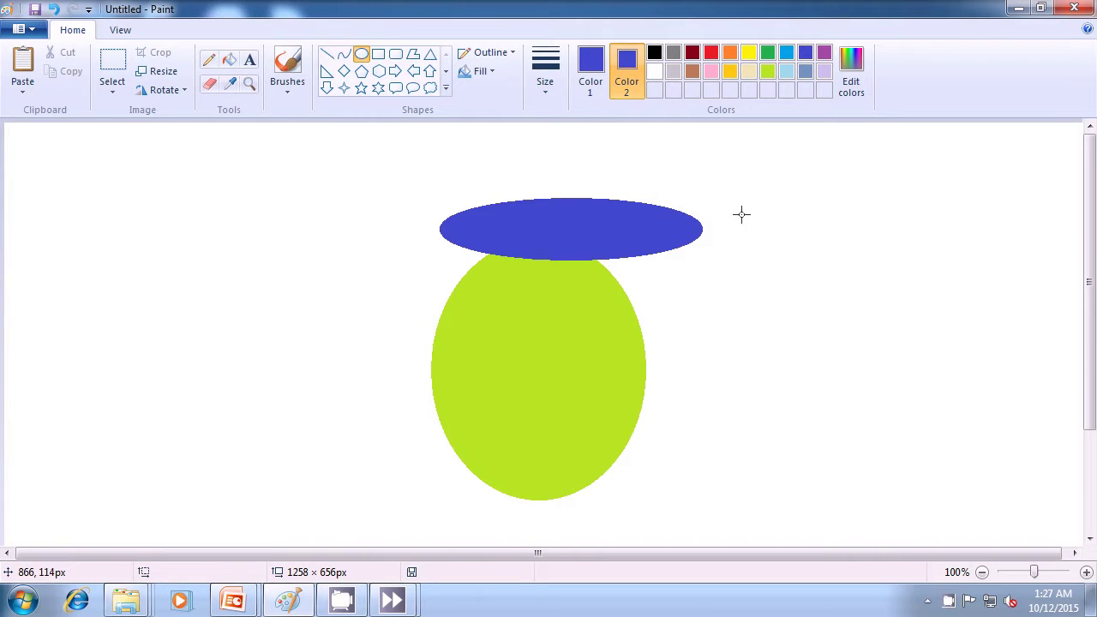
Draw a narrow upright gold ellipse, gold in both outline and fill, in the lower-left part of the lime ellipse
left_click(729, 71)
left_click(590, 73)
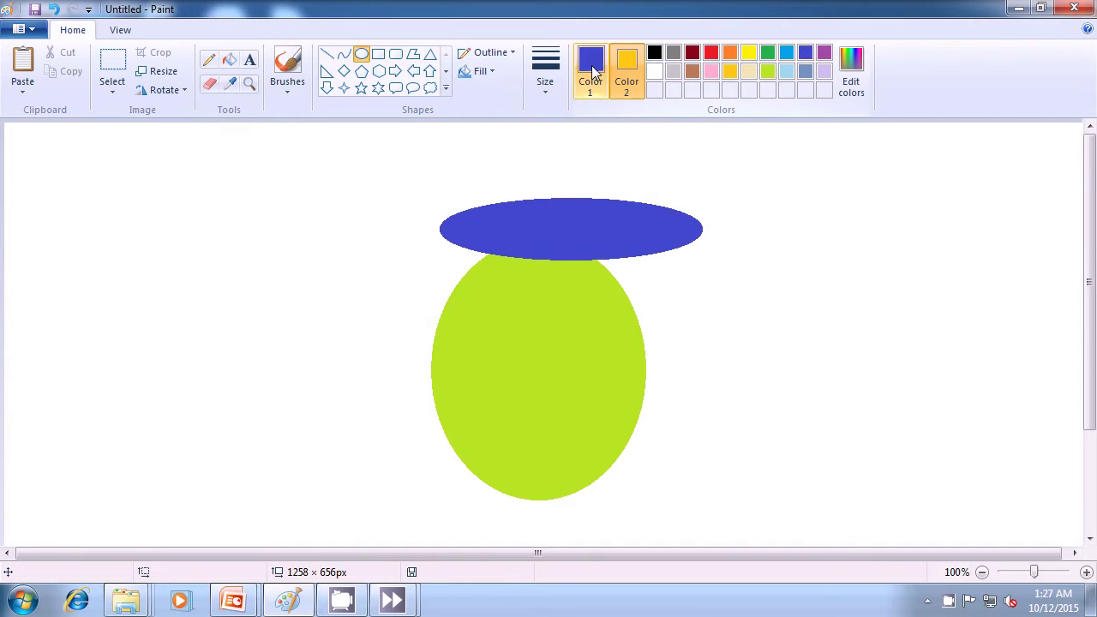
left_click(749, 74)
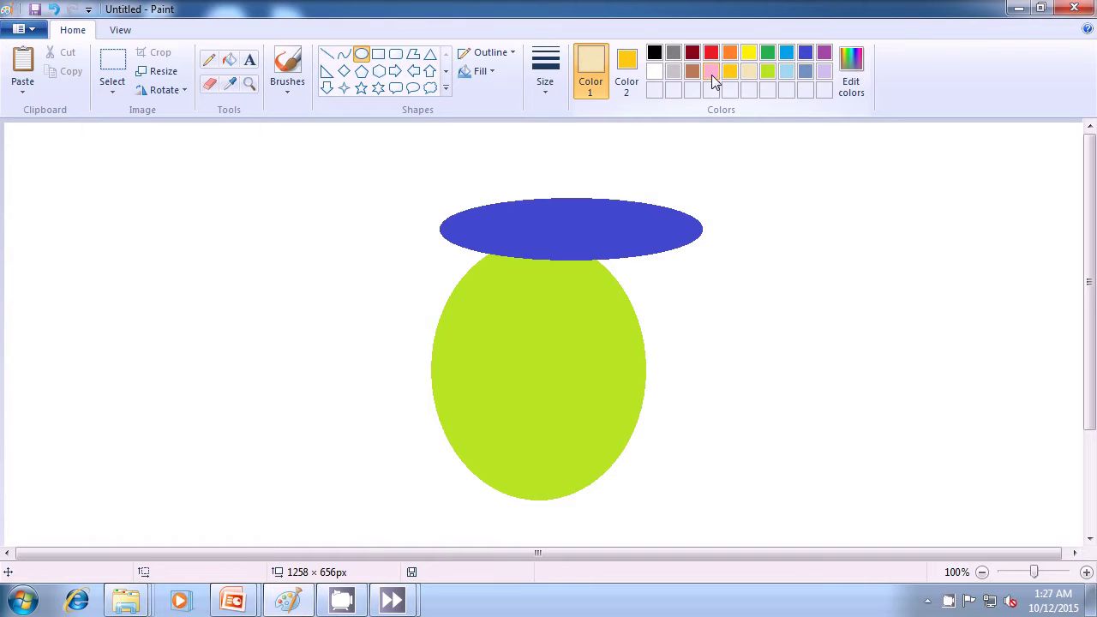
left_click(730, 72)
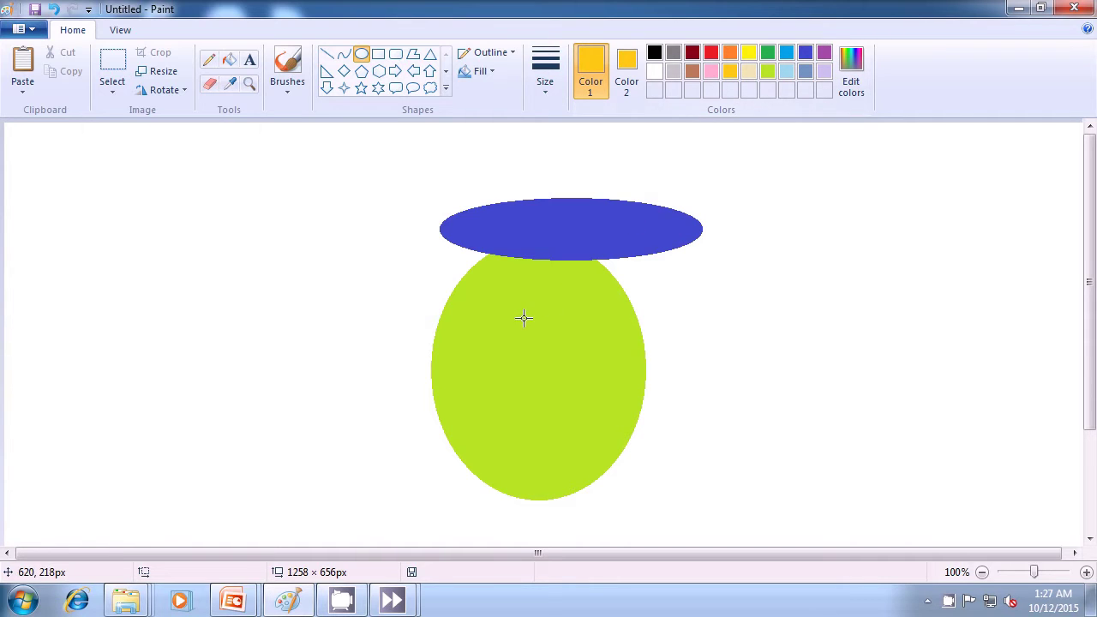
left_click_drag(492, 366, 517, 456)
left_click(733, 381)
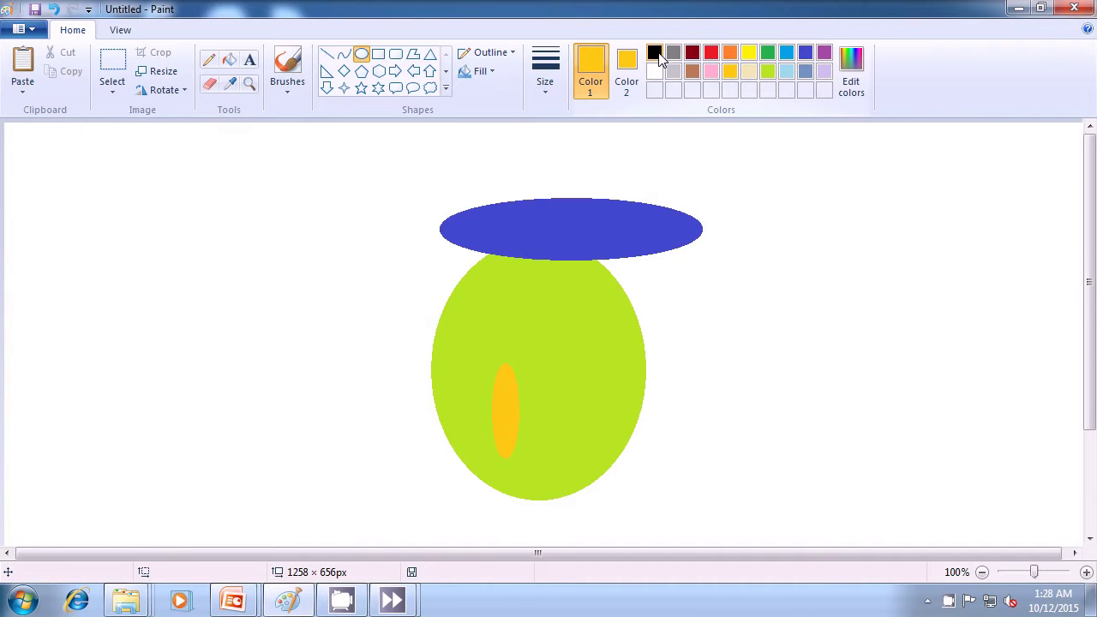
Draw a small flat black ellipse, black in both outline and fill, near the lower right of the lime ellipse
left_click(655, 55)
left_click(626, 68)
left_click(654, 56)
left_click_drag(546, 456, 590, 462)
left_click(697, 458)
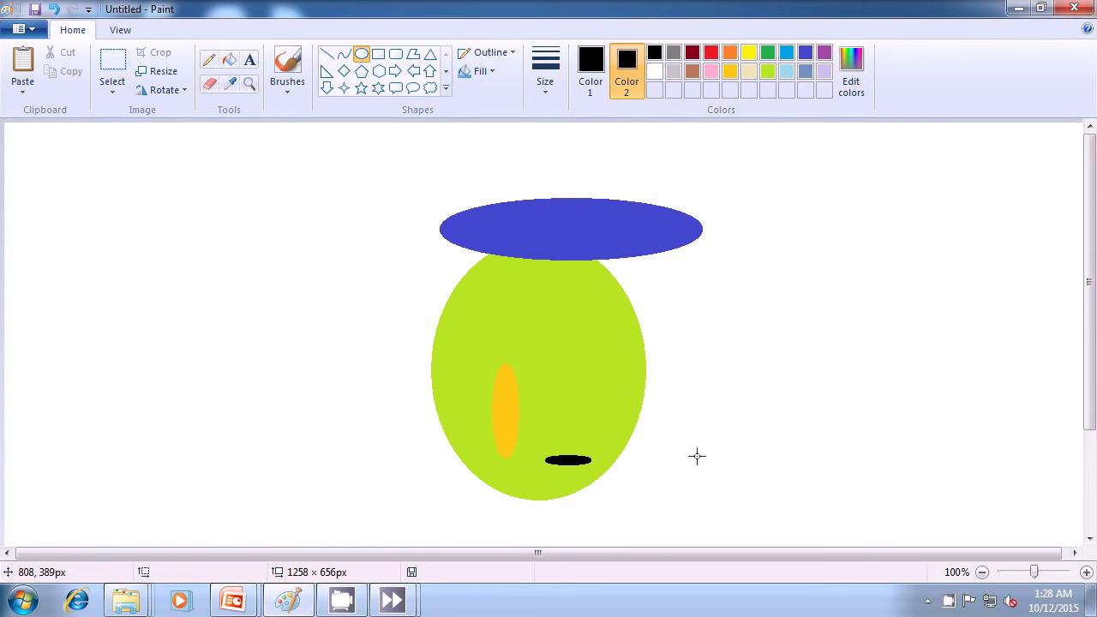
Draw a wide turquoise-blue ellipse, the same color in outline and fill, over the upper-right edge of the lime ellipse
left_click(786, 54)
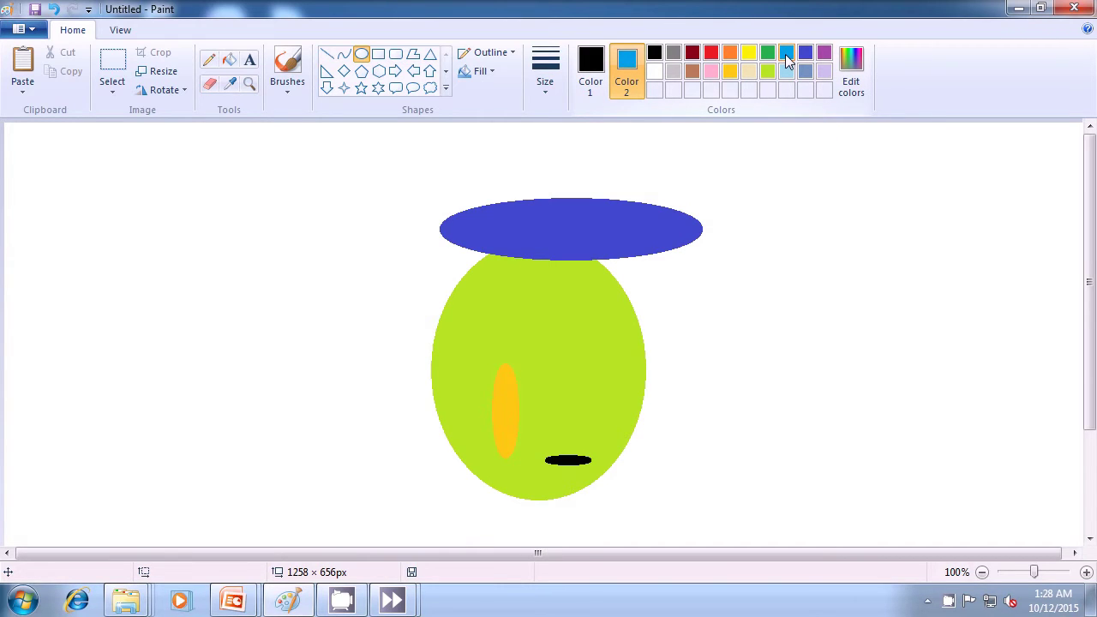
left_click(591, 69)
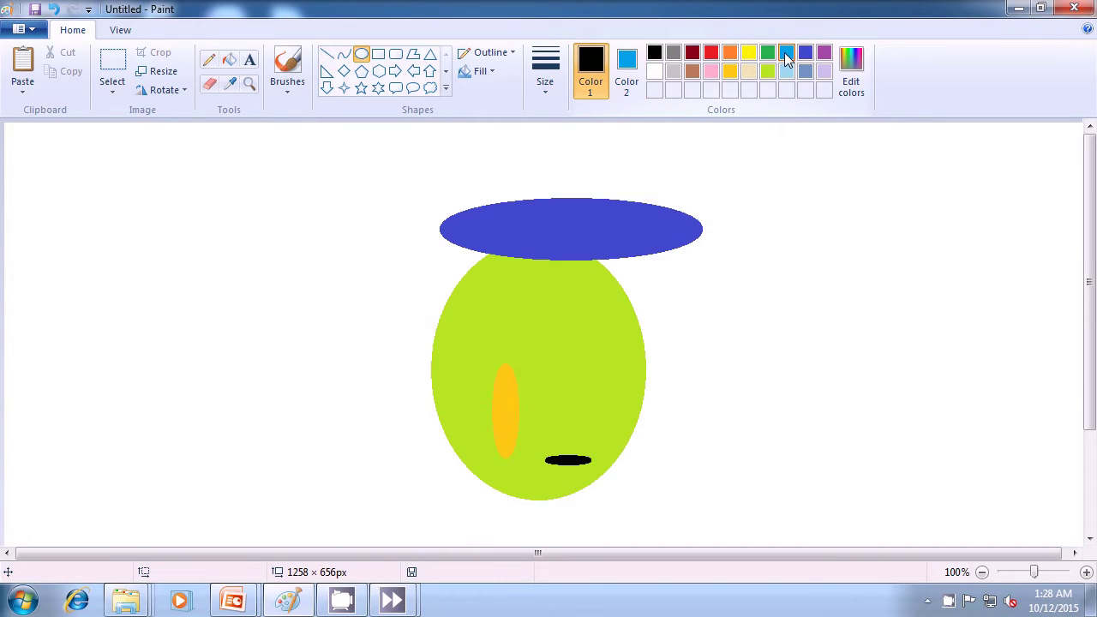
left_click(786, 54)
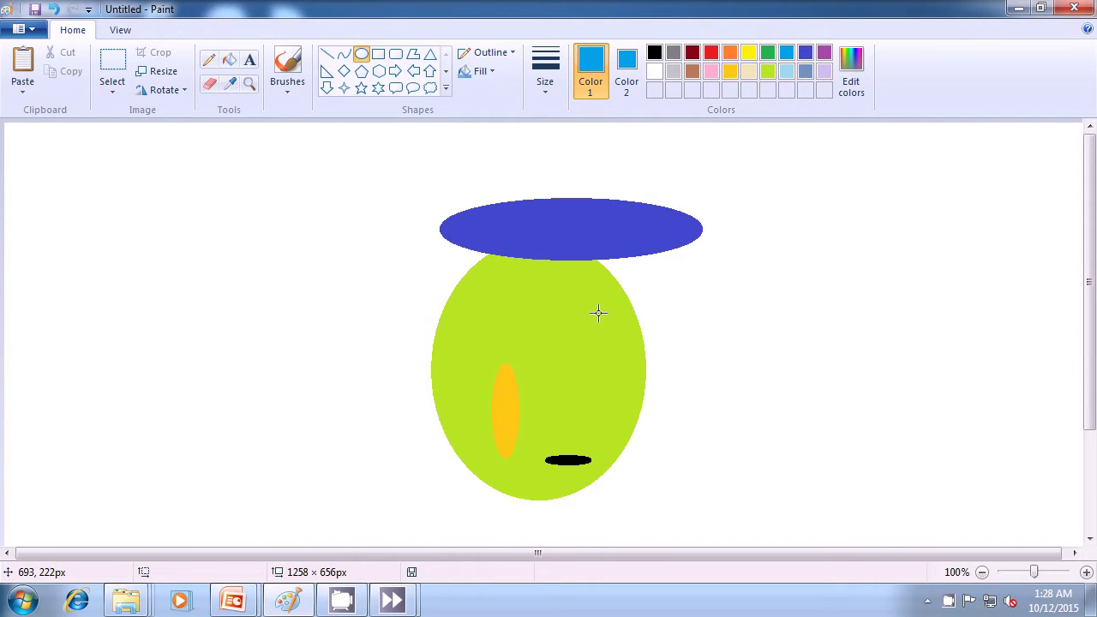
left_click_drag(594, 308, 730, 372)
left_click(815, 336)
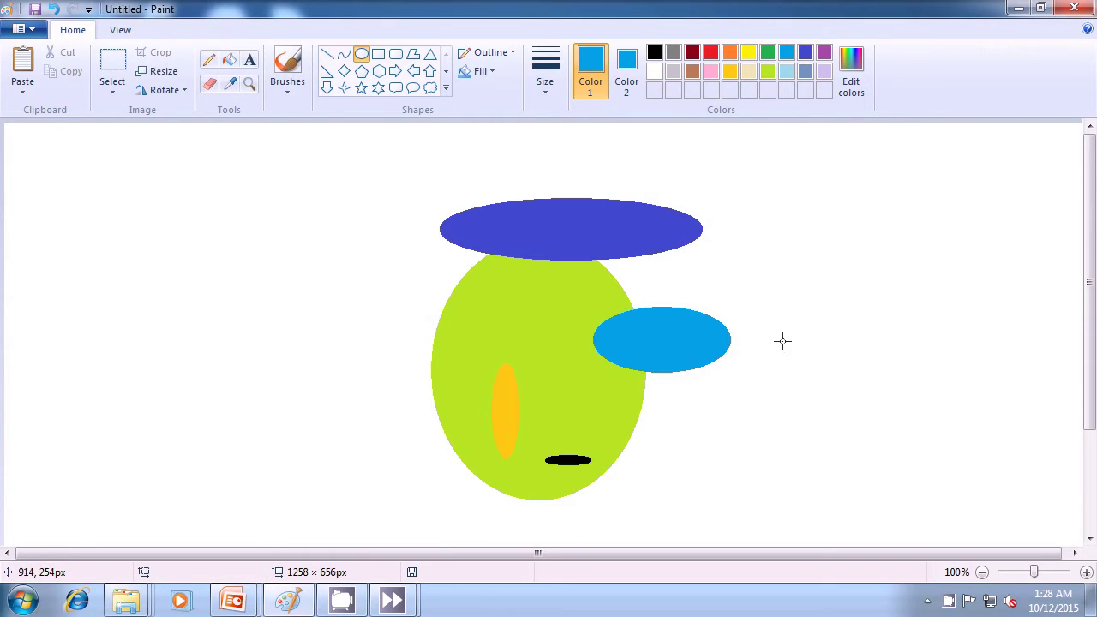
Draw a narrow upright gold ellipse of about 22 × 73 px overlapping the lower-left edge of the turquoise-blue ellipse
left_click(729, 72)
left_click(627, 73)
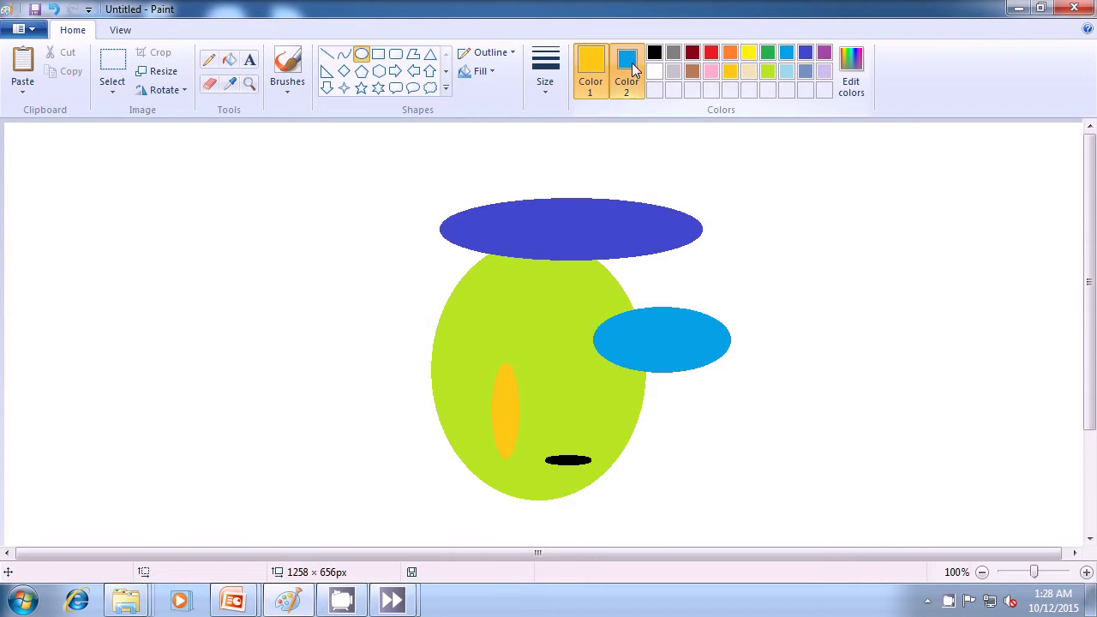
left_click(729, 72)
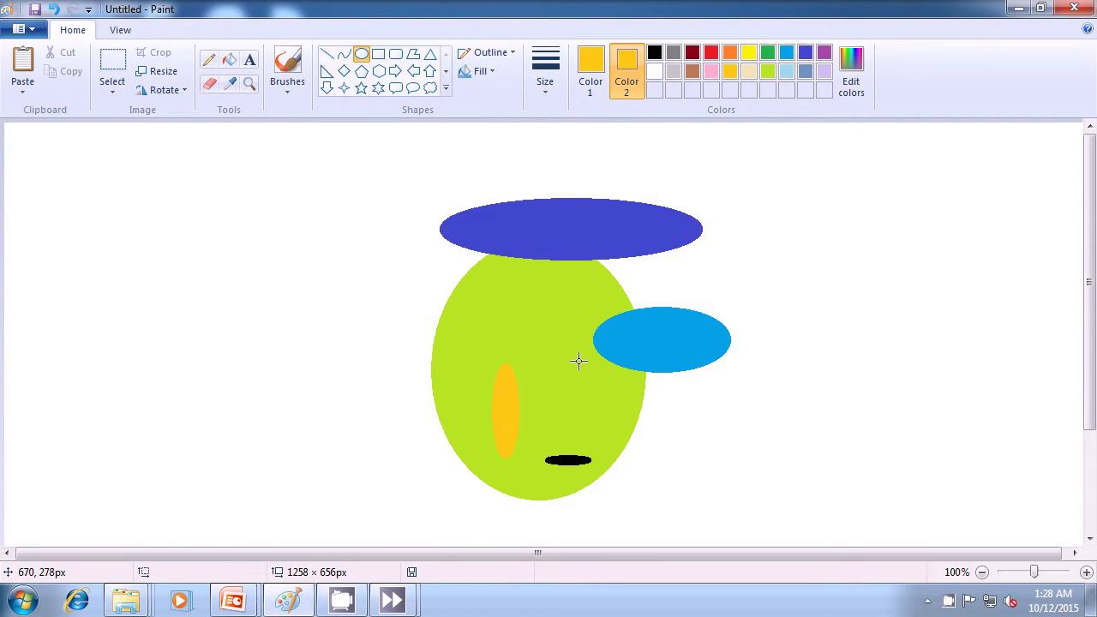
left_click_drag(606, 348, 588, 411)
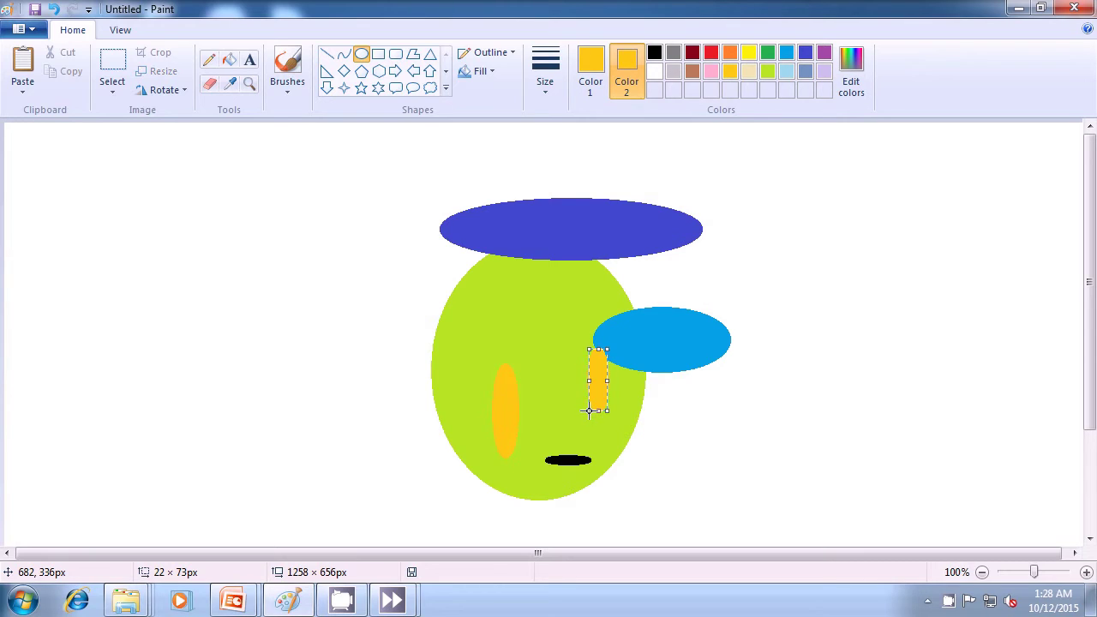
left_click(735, 430)
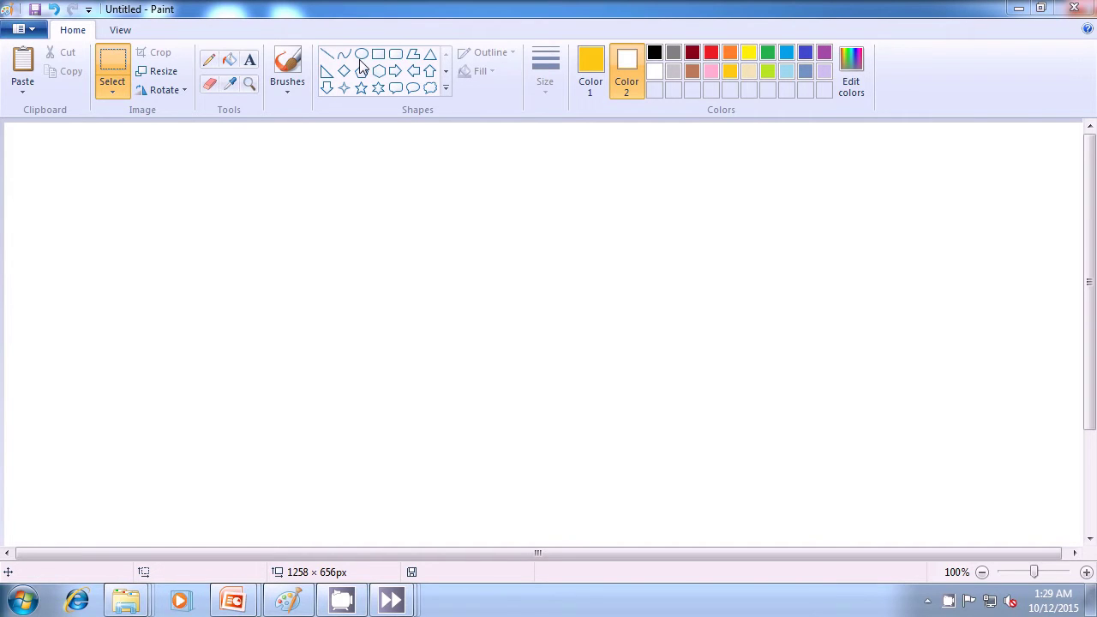
Draw a large, nearly round ellipse with solid color fill, black in both outline and fill, near the middle of the blank canvas
left_click(362, 57)
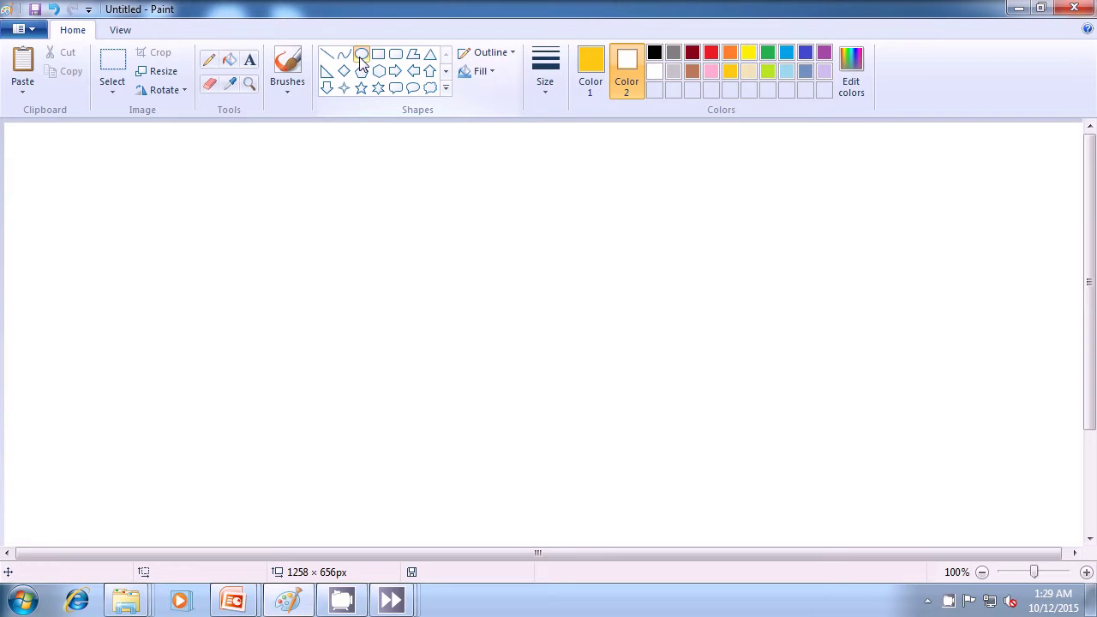
left_click(590, 66)
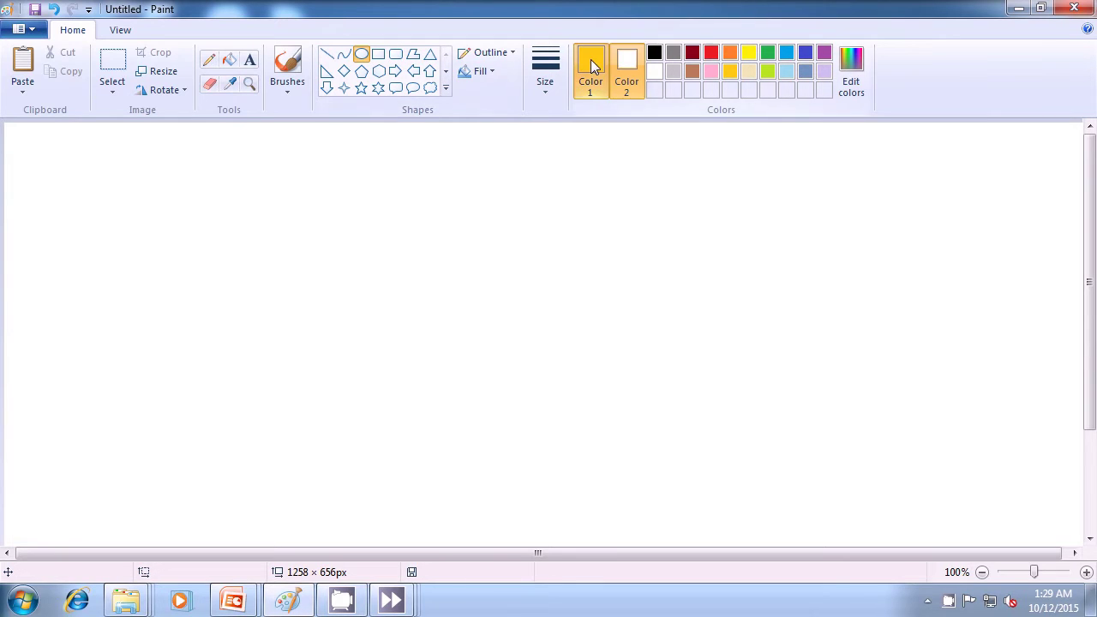
left_click(654, 53)
left_click(627, 66)
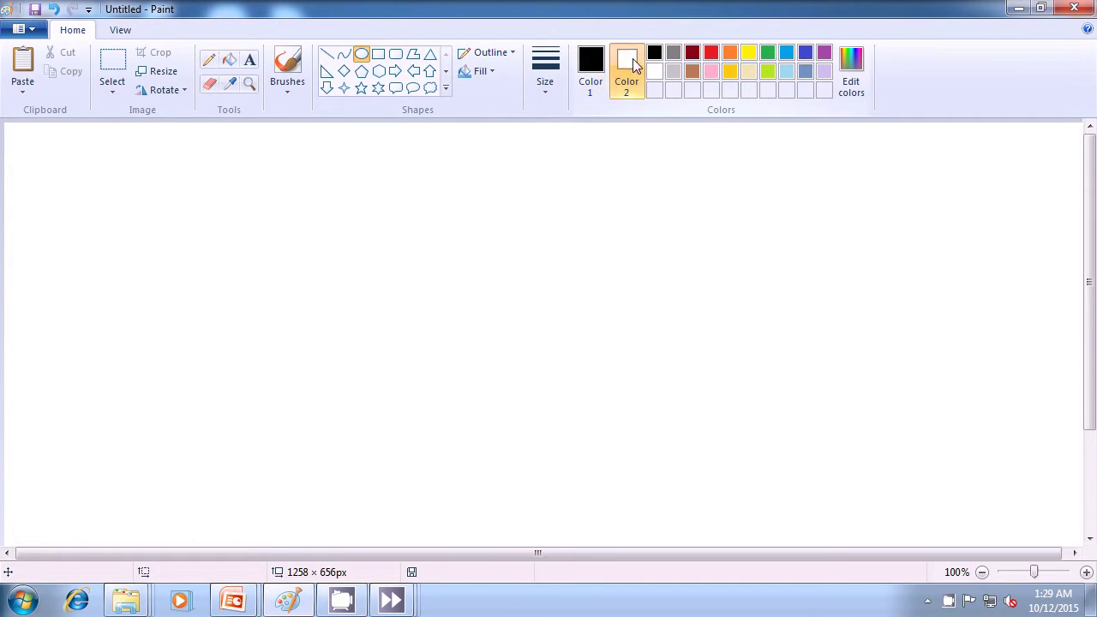
left_click(653, 53)
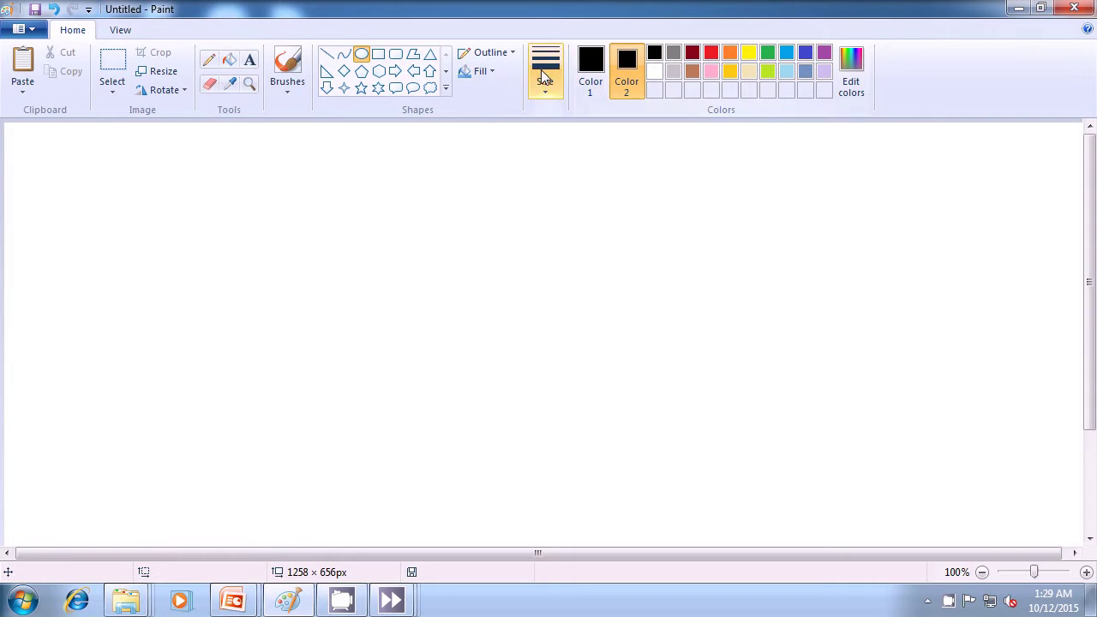
left_click(494, 76)
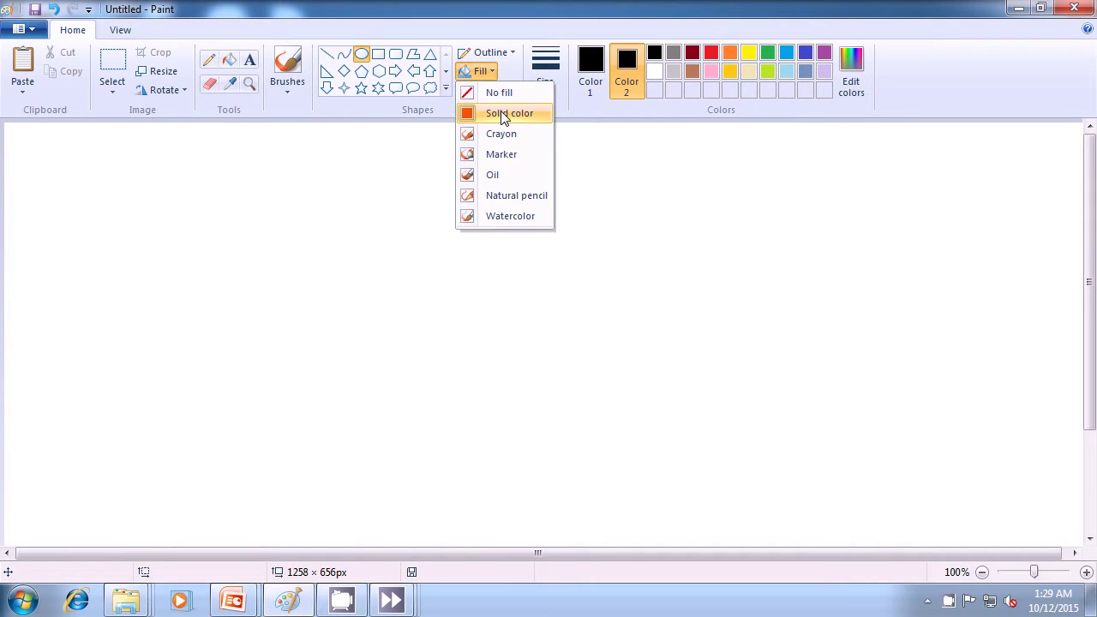
left_click(505, 111)
left_click_drag(411, 269, 614, 481)
left_click(711, 448)
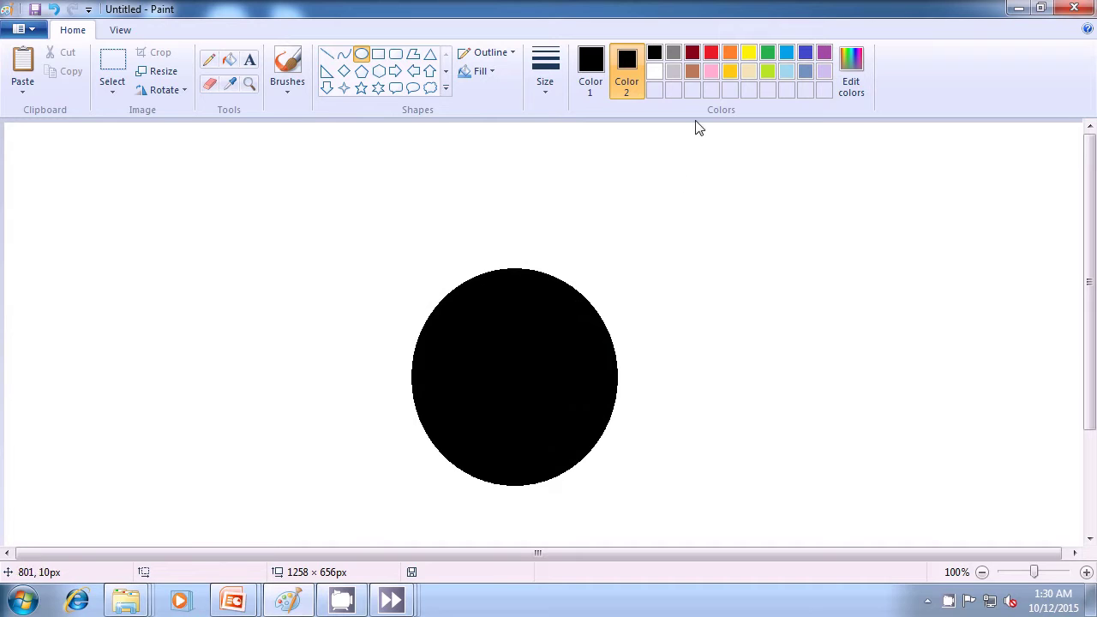
Draw a flat cream ellipse of about 191 × 58 px across the top of the black circle and a small upright cream ellipse above it
left_click(746, 68)
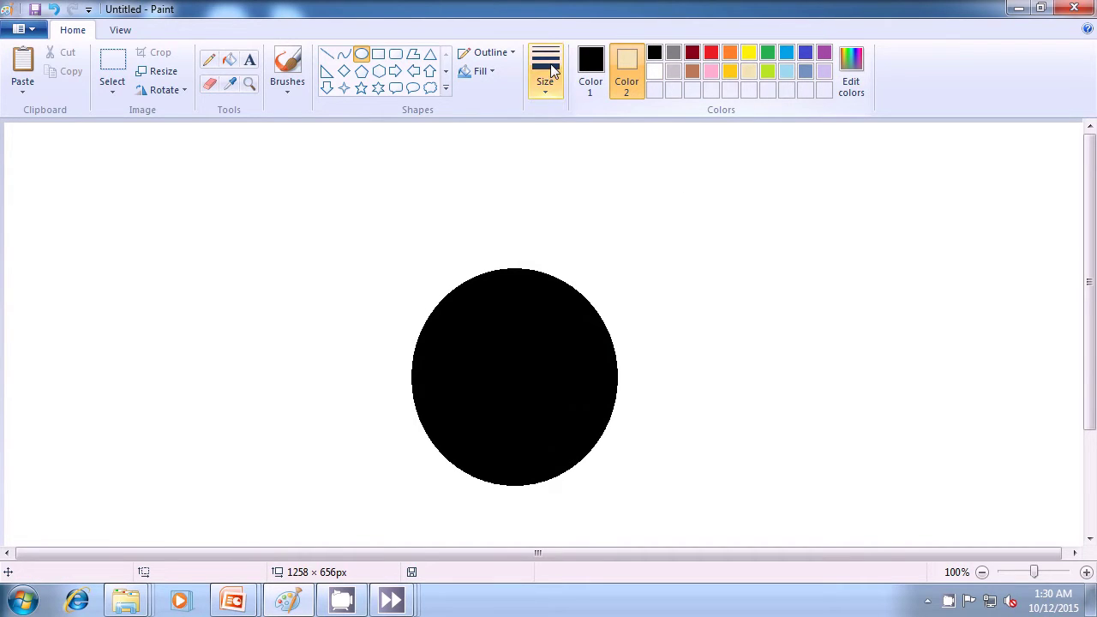
left_click(589, 75)
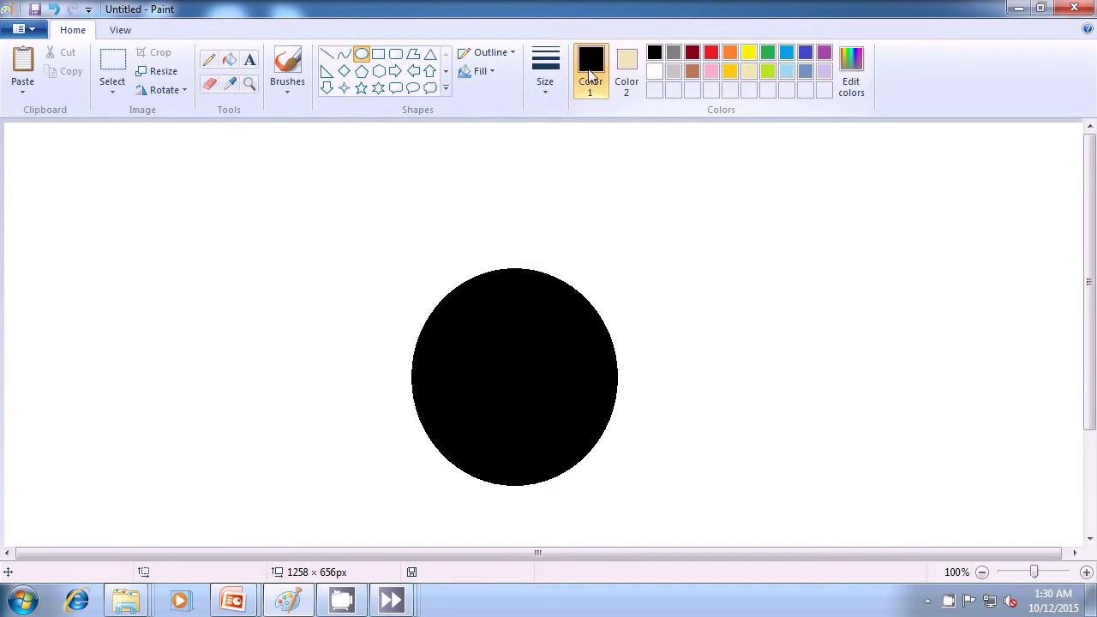
left_click(749, 73)
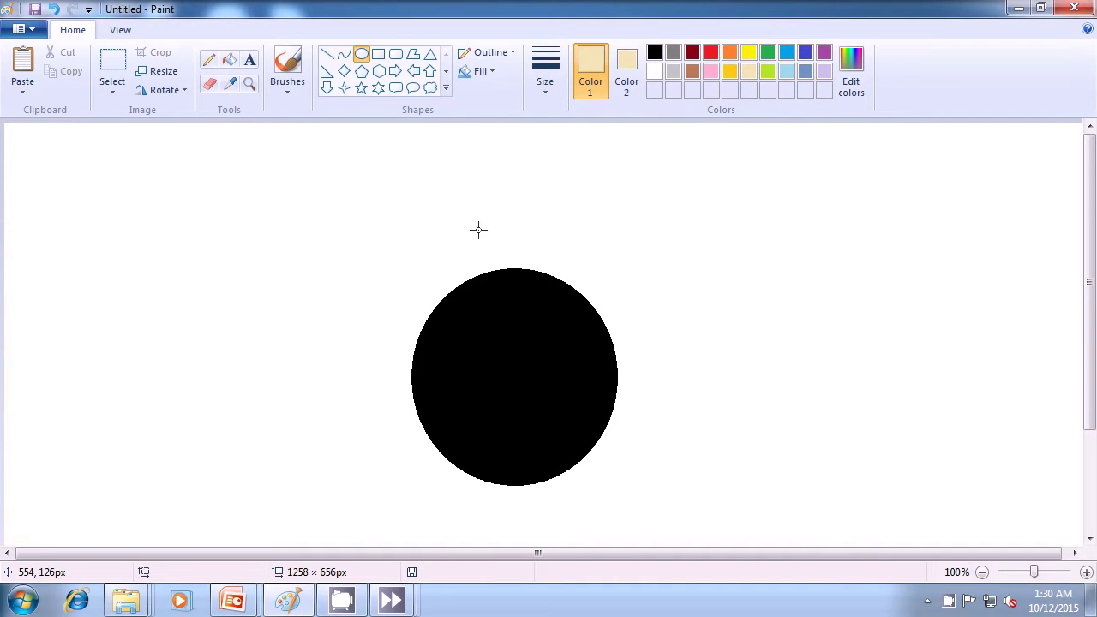
left_click_drag(441, 234, 605, 284)
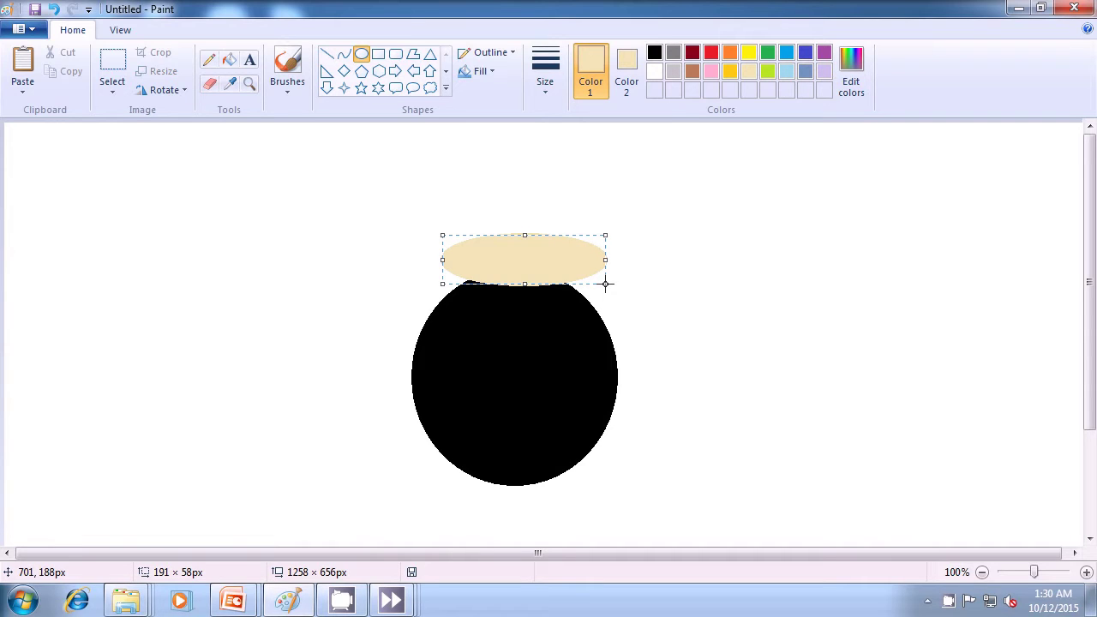
left_click(695, 296)
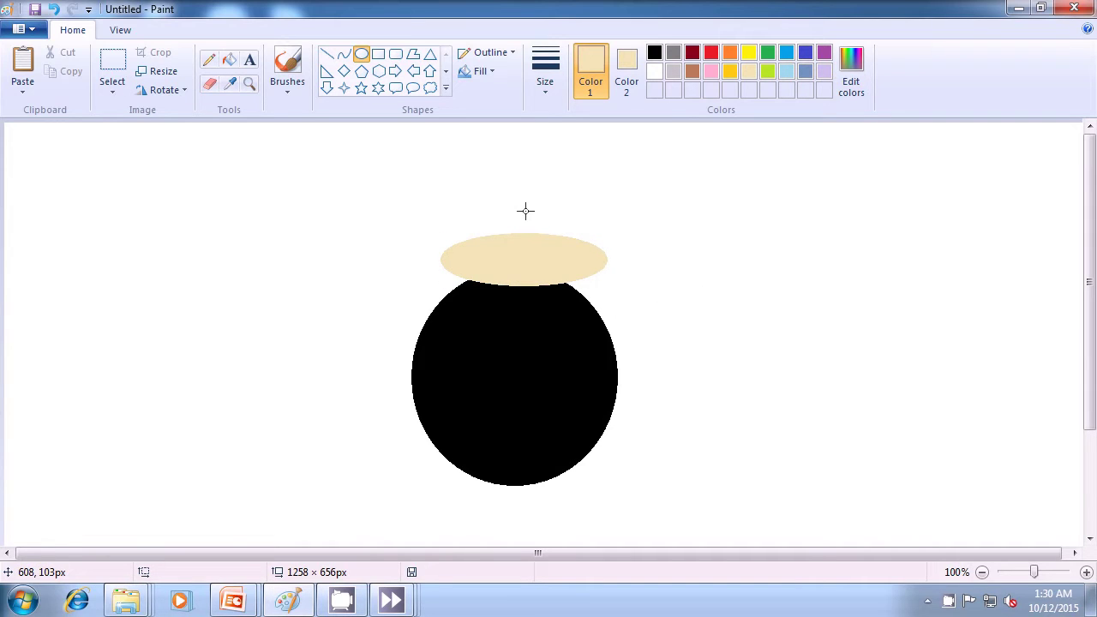
left_click_drag(523, 202, 544, 235)
left_click(688, 232)
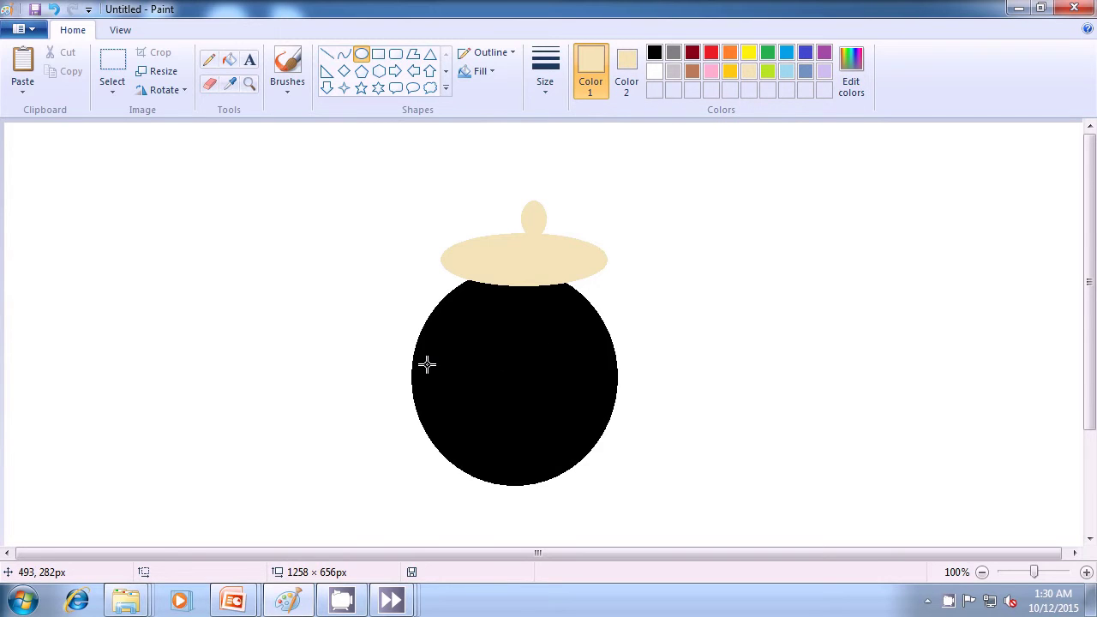
Scatter six small solid cream ellipses down the left side of the black pot and around its lower-left curve
left_click_drag(422, 360, 429, 365)
left_click_drag(458, 377, 461, 390)
left_click(497, 389)
left_click_drag(434, 408, 440, 414)
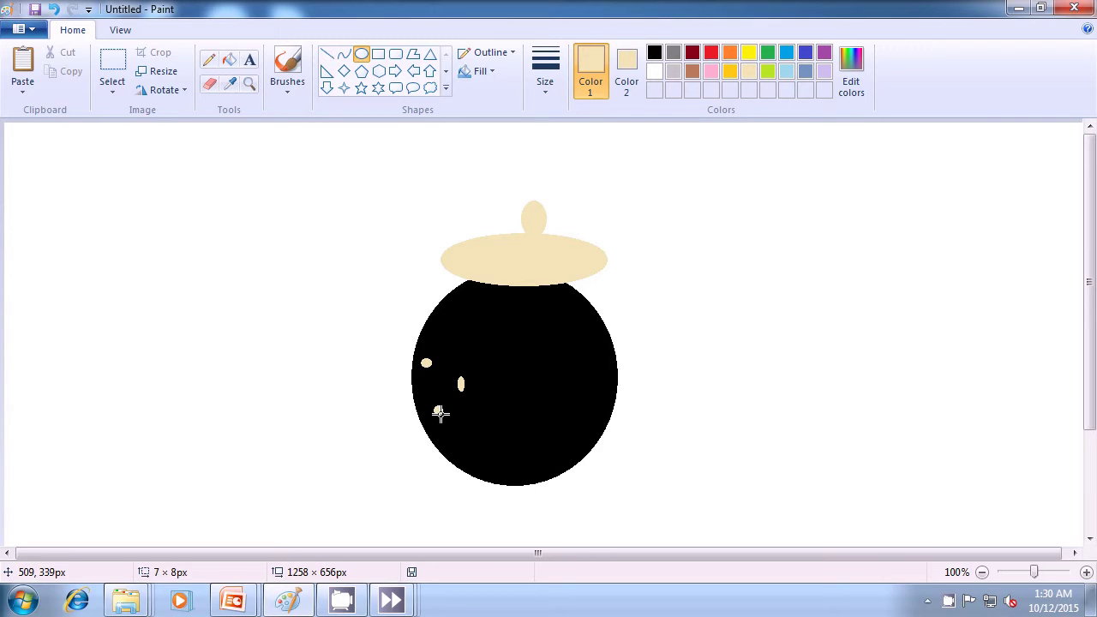
left_click(466, 428)
left_click_drag(453, 433, 460, 444)
left_click(481, 446)
left_click_drag(480, 445, 487, 470)
left_click(488, 459)
left_click(525, 462)
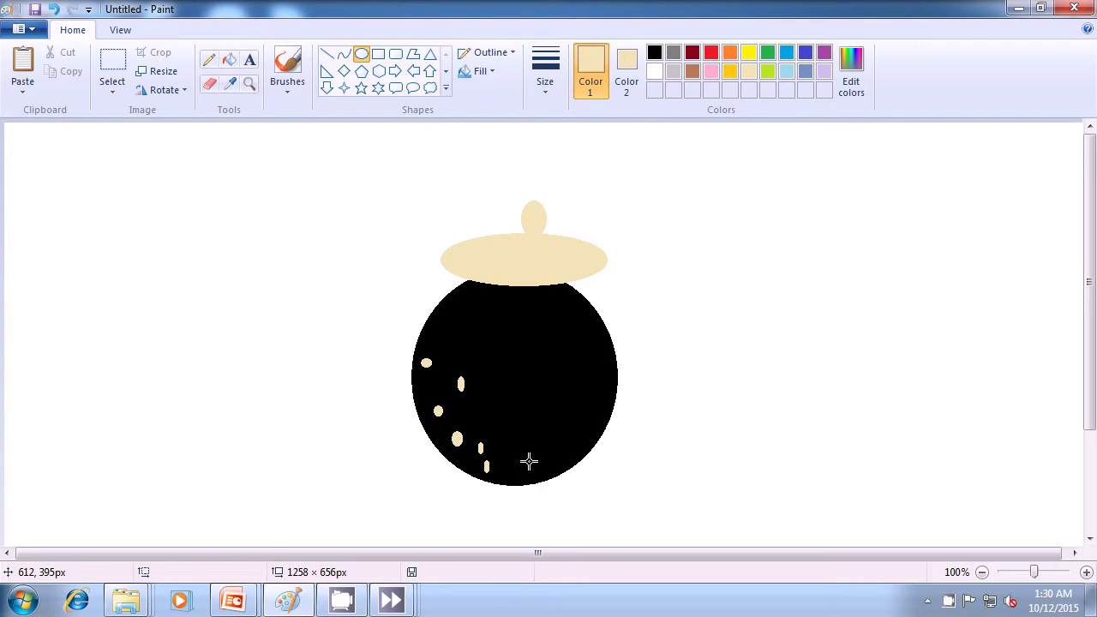
Add six more small cream ellipses to the pot: two near its bottom, two on its right side and two around its center
left_click_drag(528, 427, 524, 468)
left_click(524, 462)
left_click(580, 432)
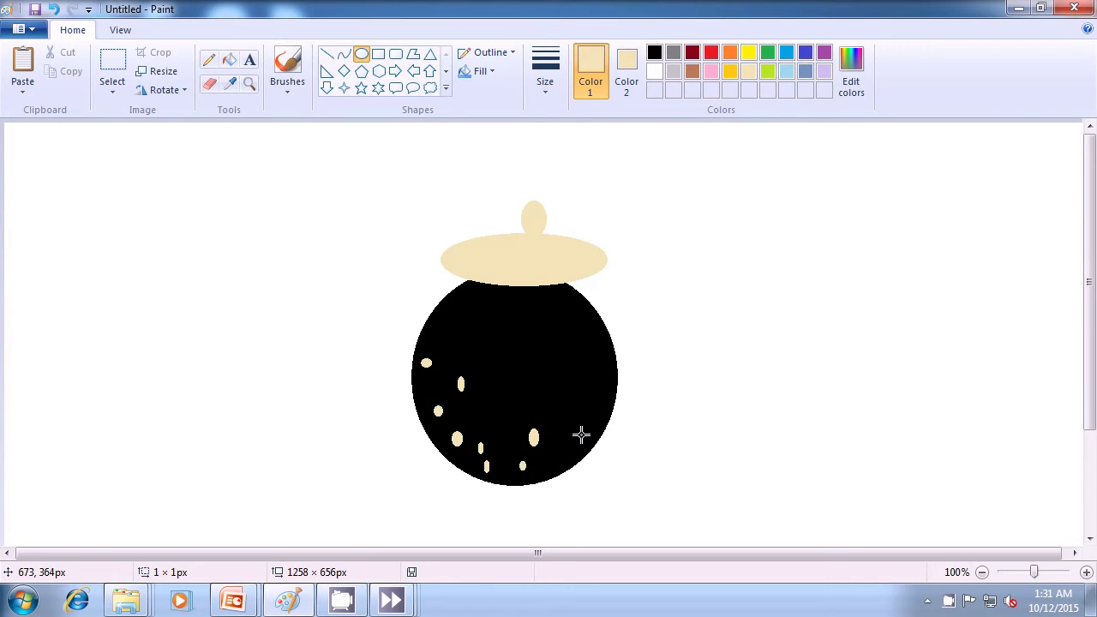
left_click_drag(569, 435, 572, 446)
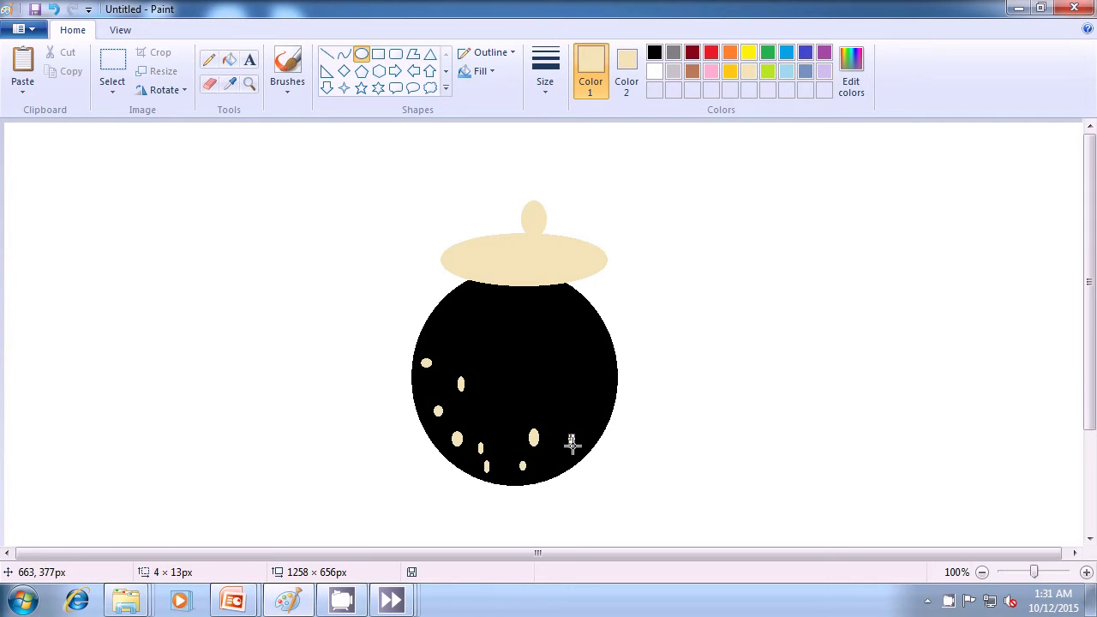
left_click(573, 380)
left_click_drag(561, 333, 566, 355)
left_click(574, 366)
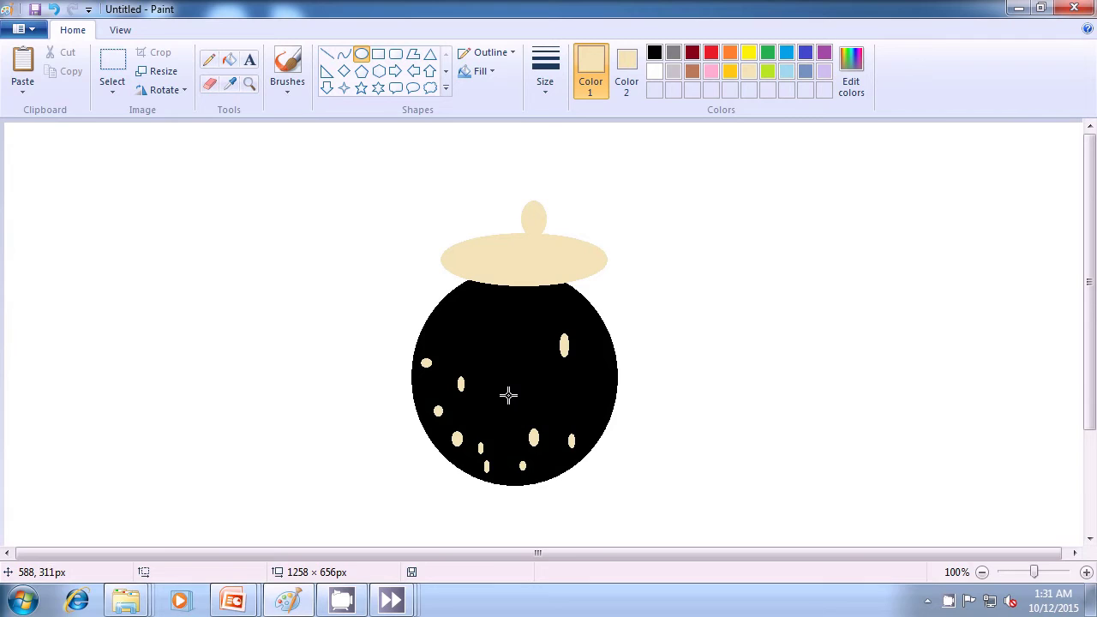
left_click_drag(515, 387, 520, 399)
left_click_drag(487, 359, 493, 373)
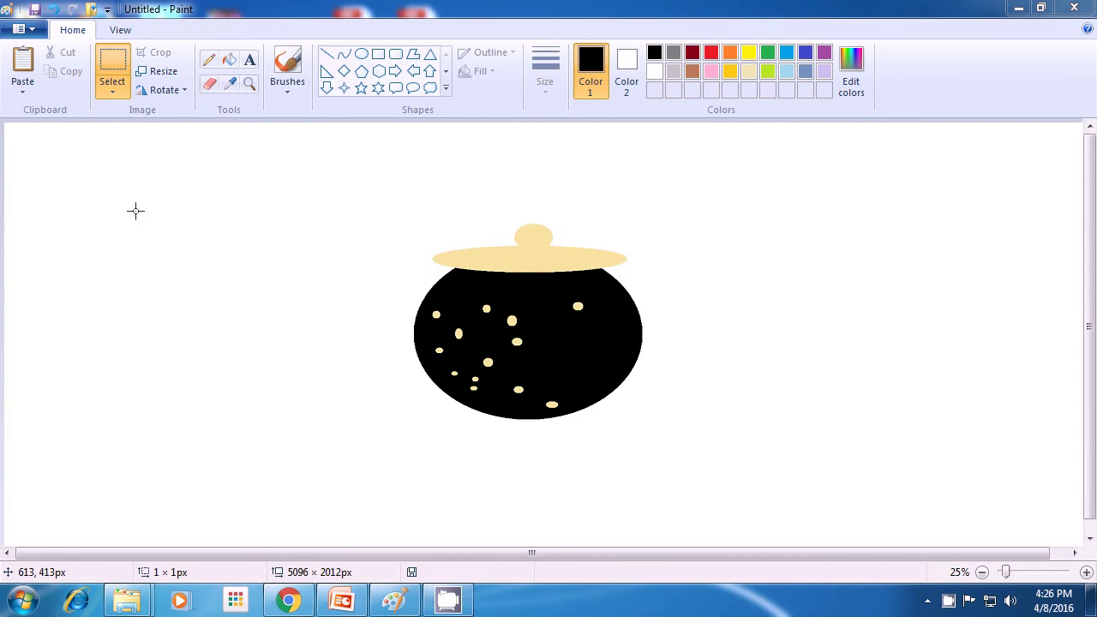
Save the pot picture to the Desktop as a PNG file named Mspaint 1
left_click(35, 32)
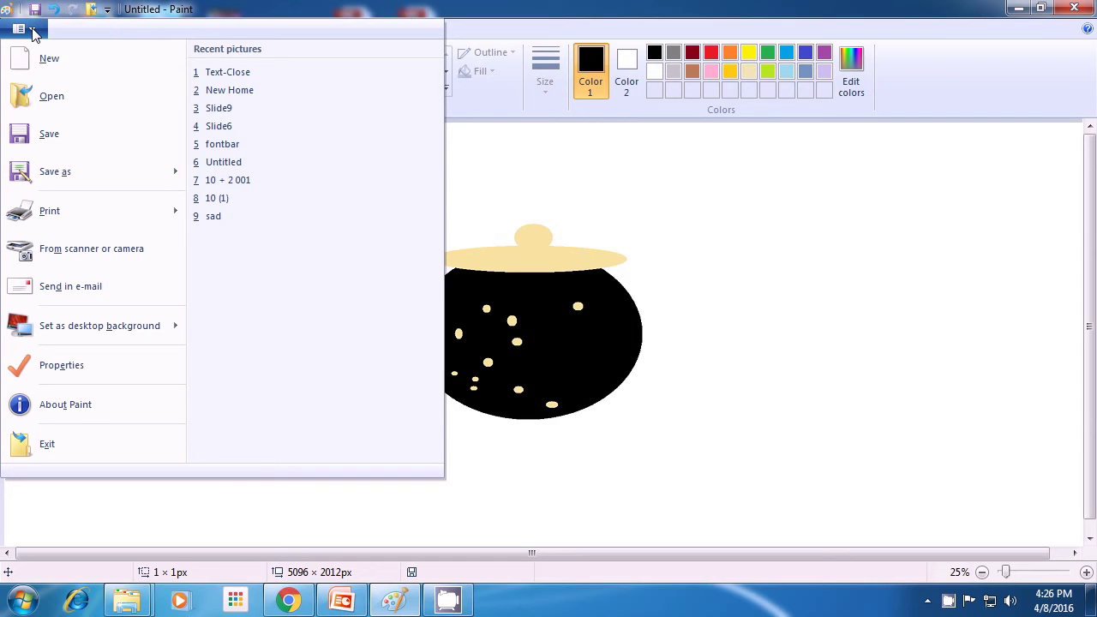
left_click(46, 135)
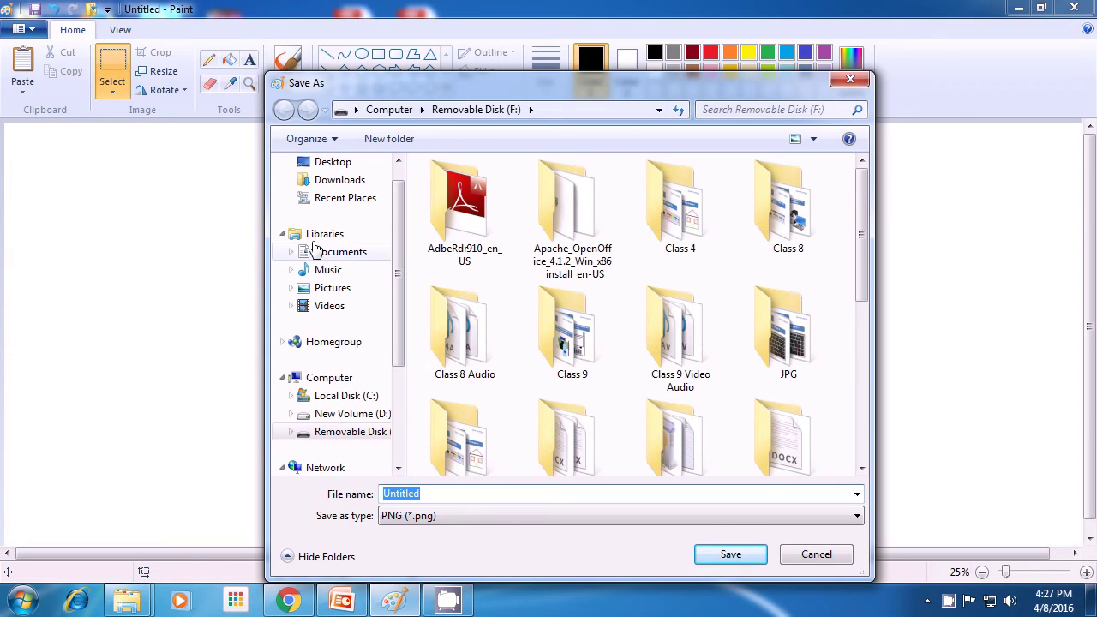
left_click(359, 166)
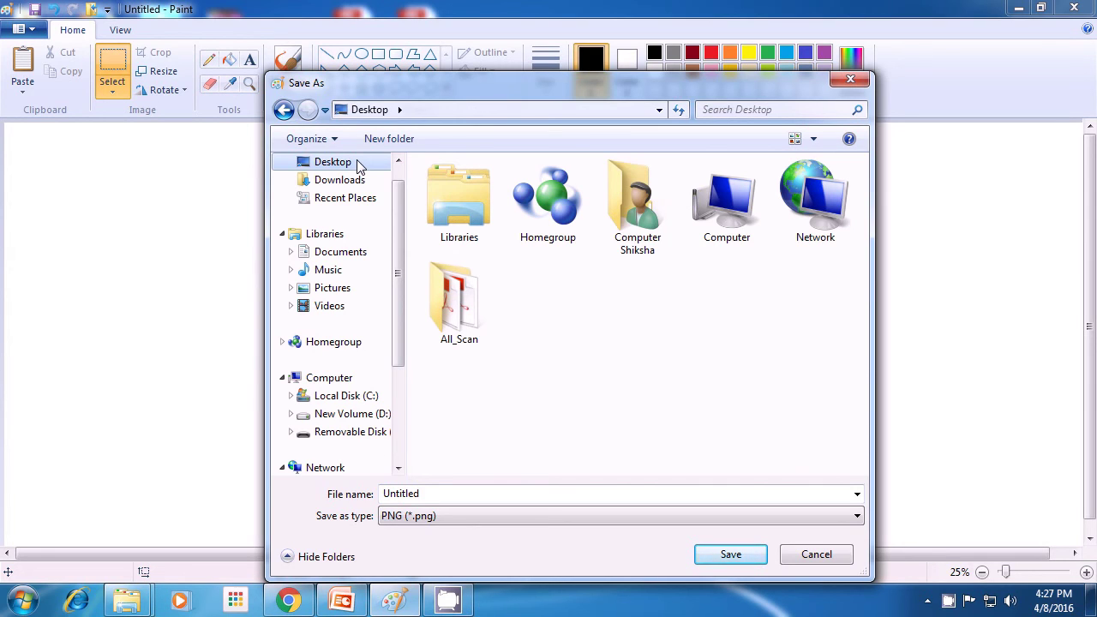
type("Mspaint 1")
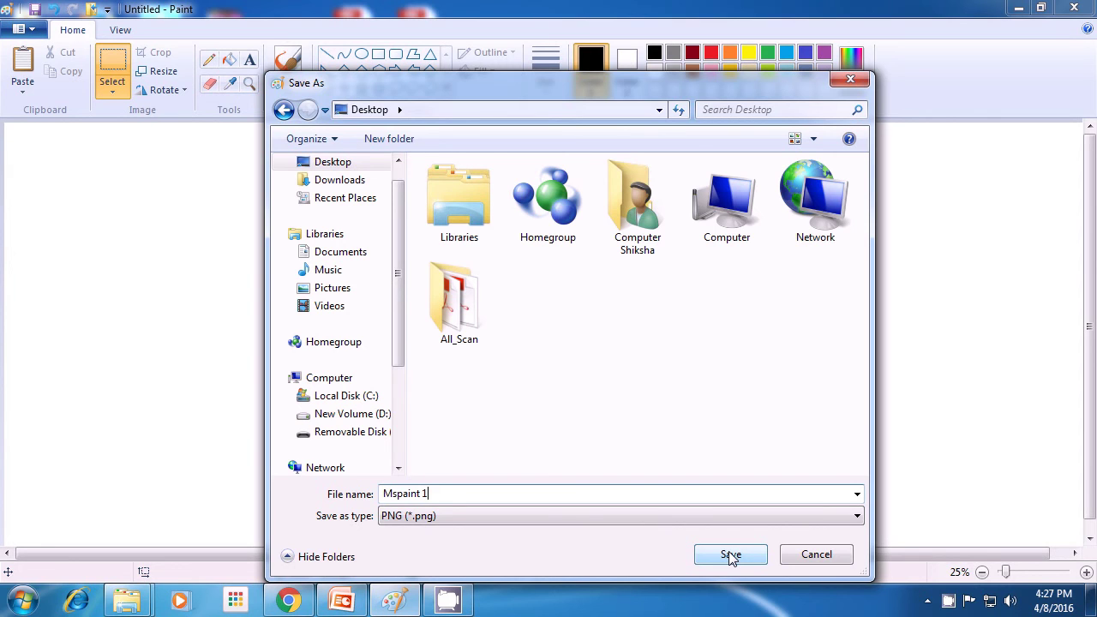
left_click(730, 555)
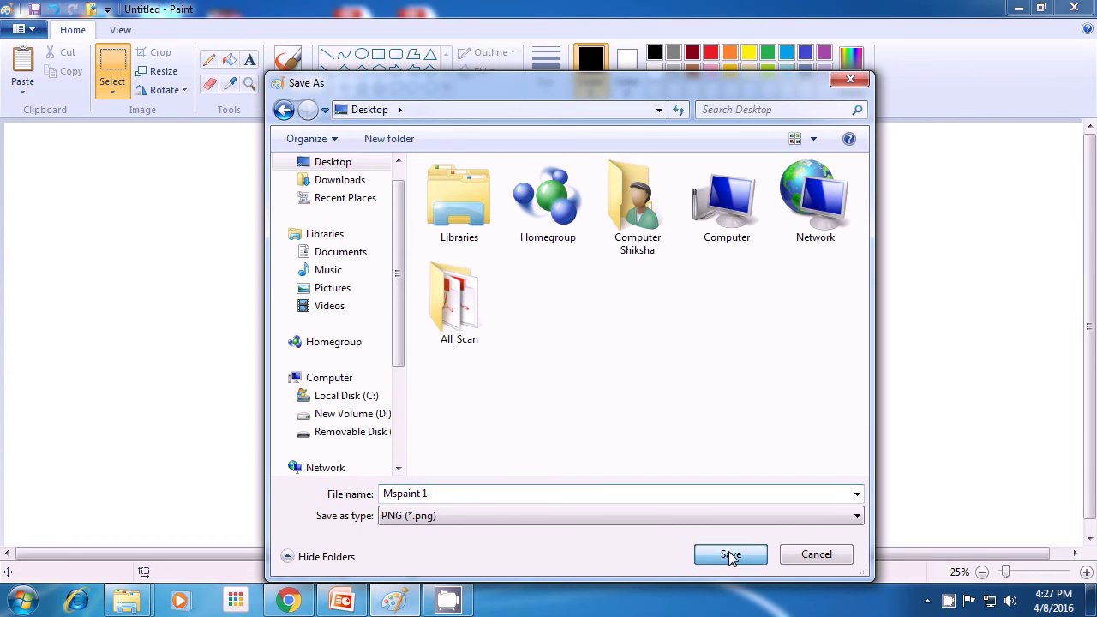